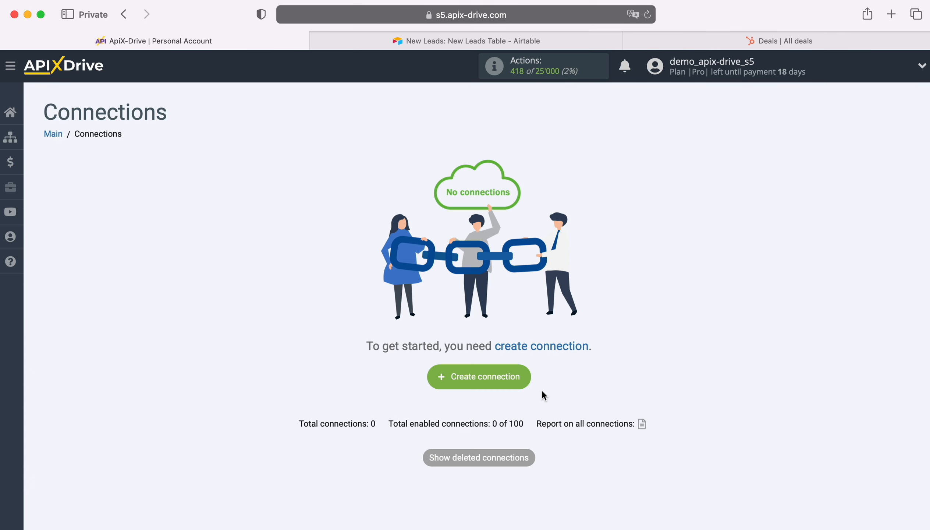
Create a new connection and set its data source system to Airtable.
left_click(521, 374)
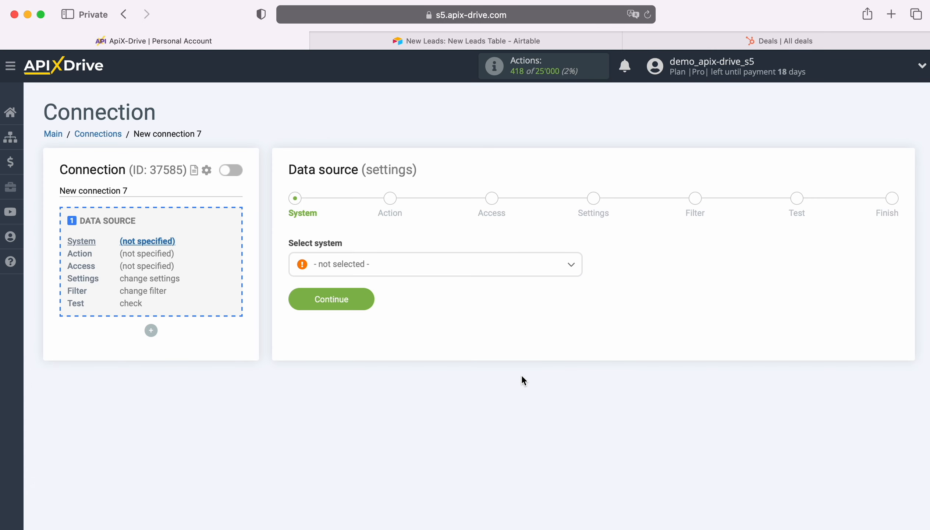
left_click(410, 267)
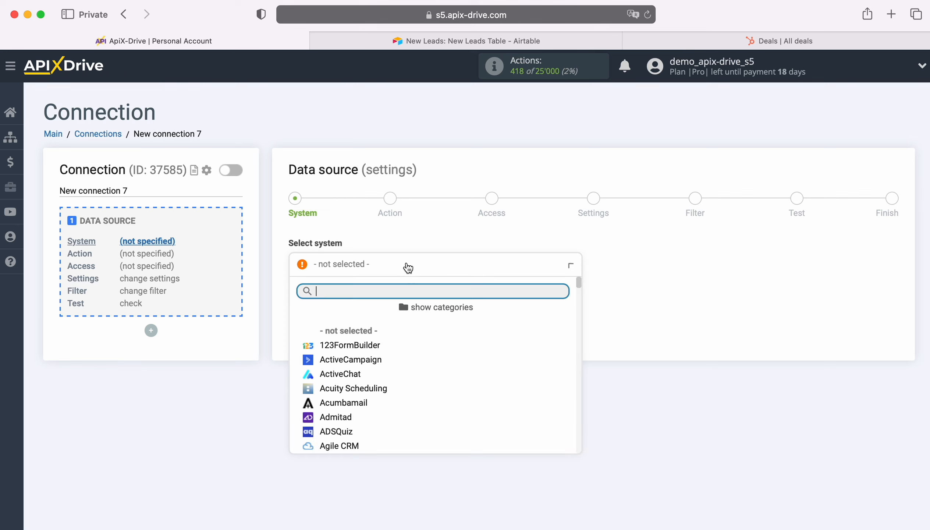
scroll(443, 391, "down", 2)
left_click(366, 386)
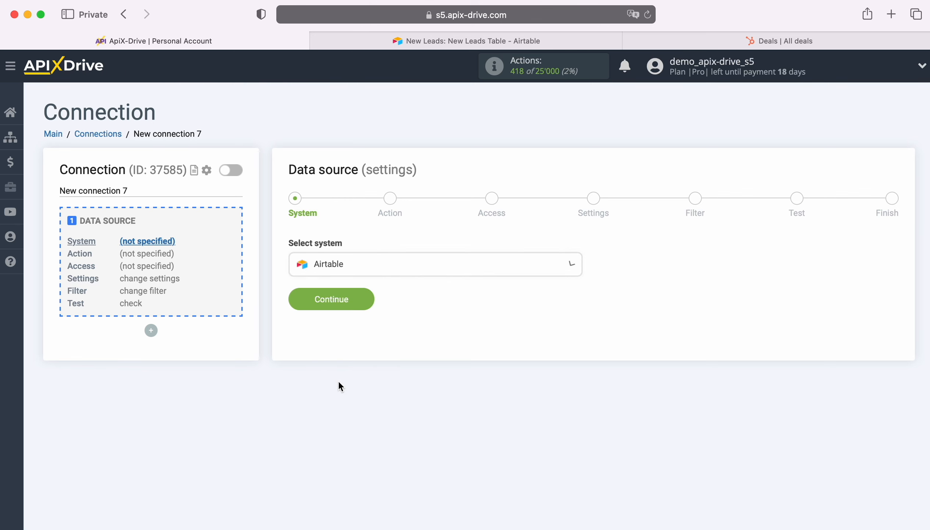
left_click(367, 300)
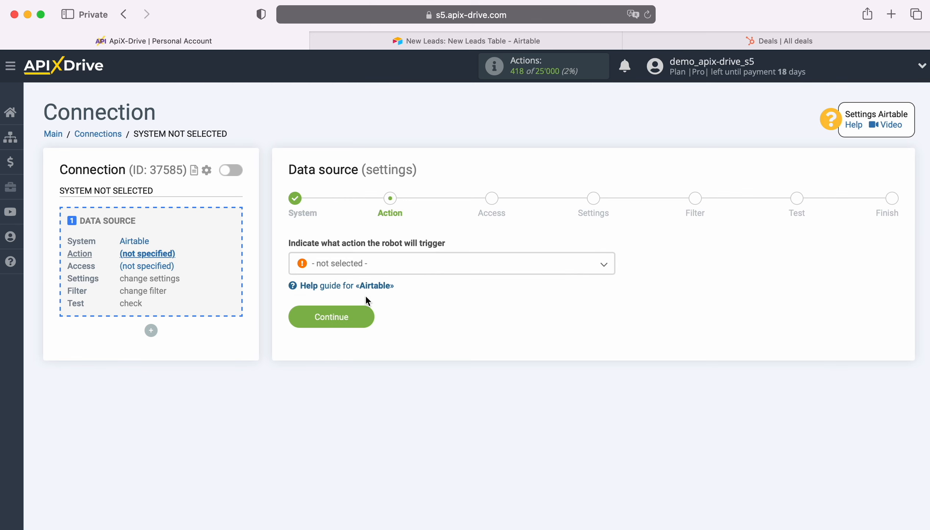
Set the Airtable source action to Get ROWS (new) and proceed to account access.
left_click(454, 269)
left_click(376, 327)
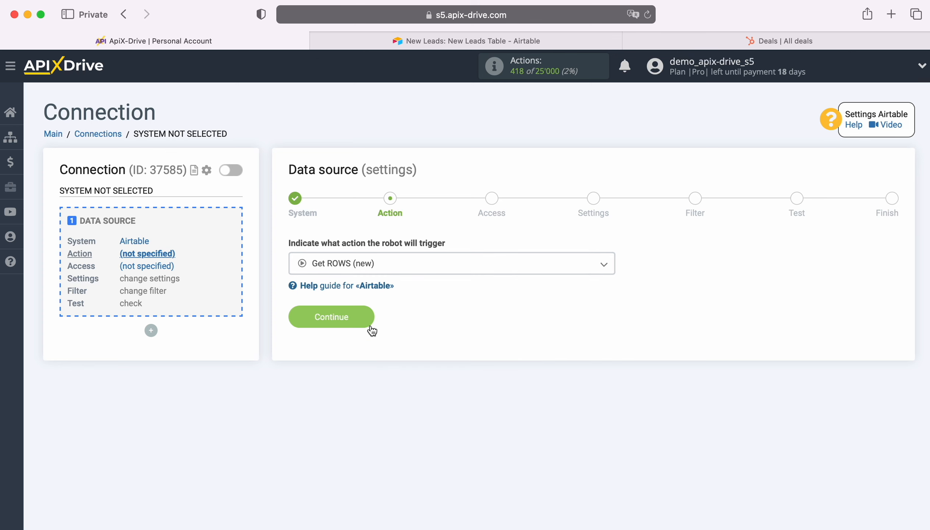
left_click(367, 316)
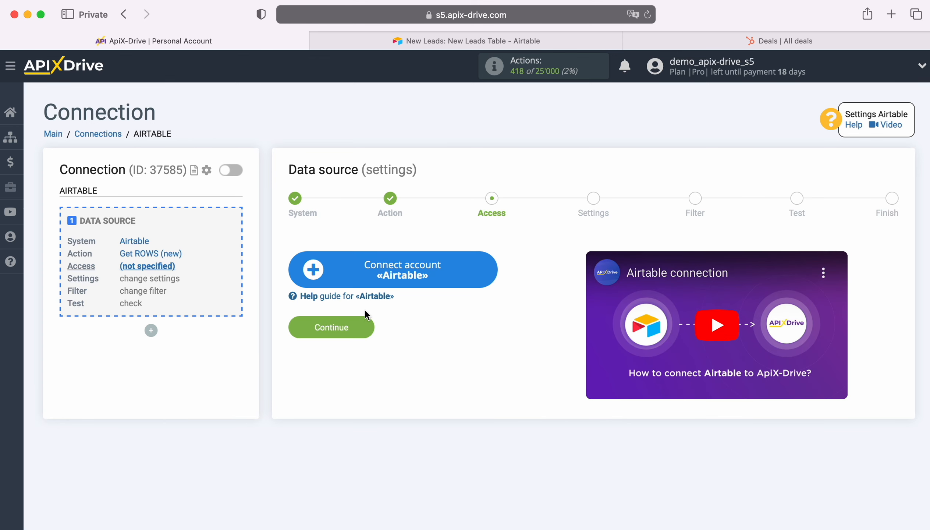
Connect an Airtable account by signing in with the saved account e-mail and password.
left_click(485, 265)
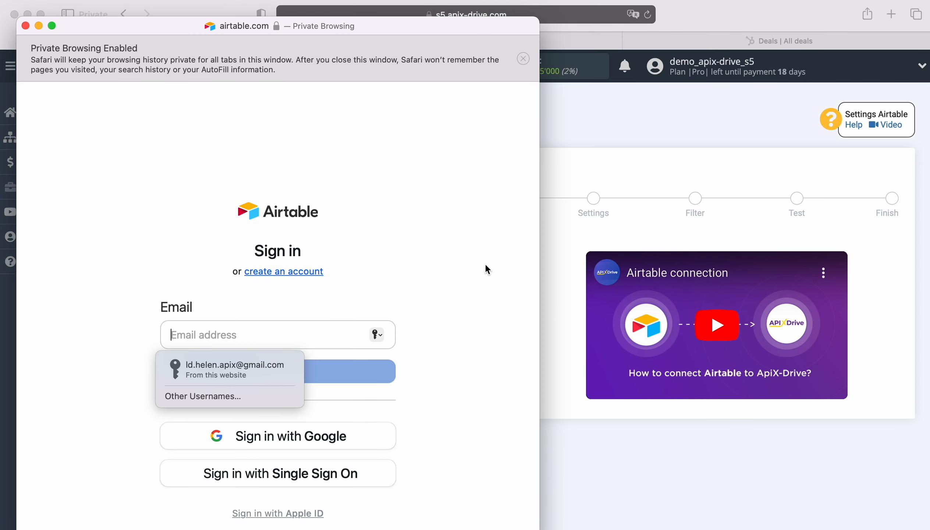
left_click(252, 370)
left_click(272, 375)
left_click(247, 394)
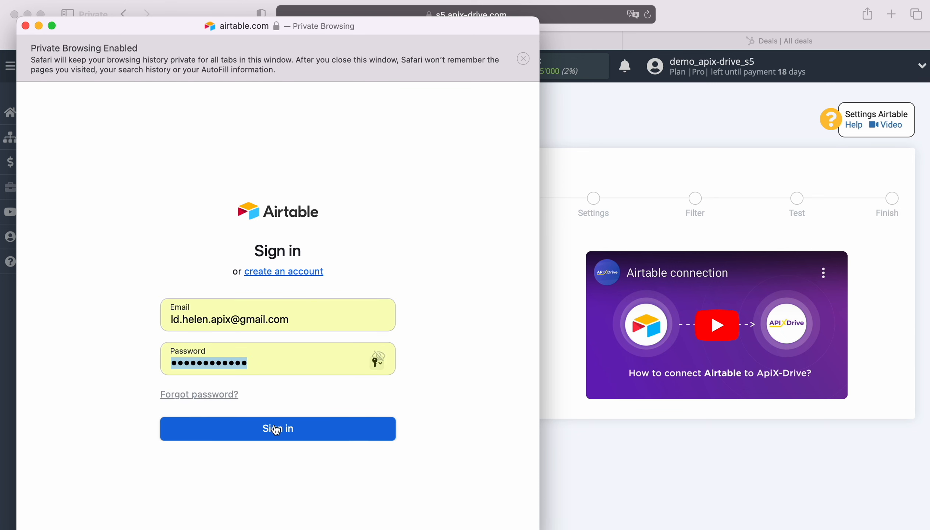
left_click(283, 434)
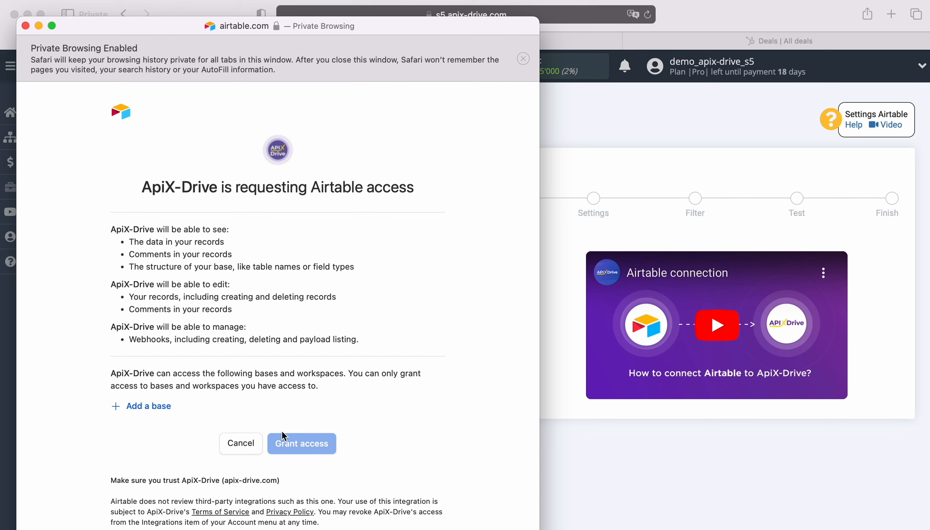
Add the New Leads and New Orders bases to the Airtable access request and grant ApiX-Drive access.
left_click(150, 405)
left_click(158, 383)
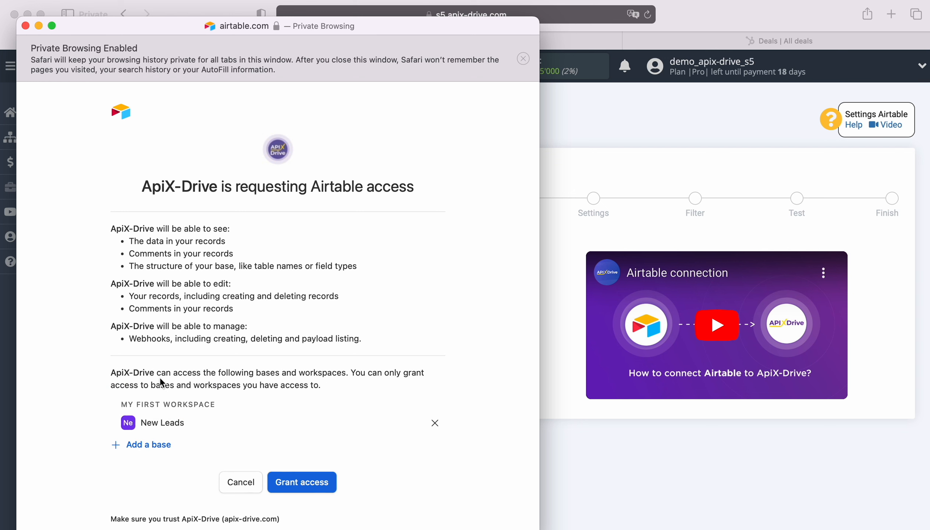
left_click(144, 444)
left_click(152, 420)
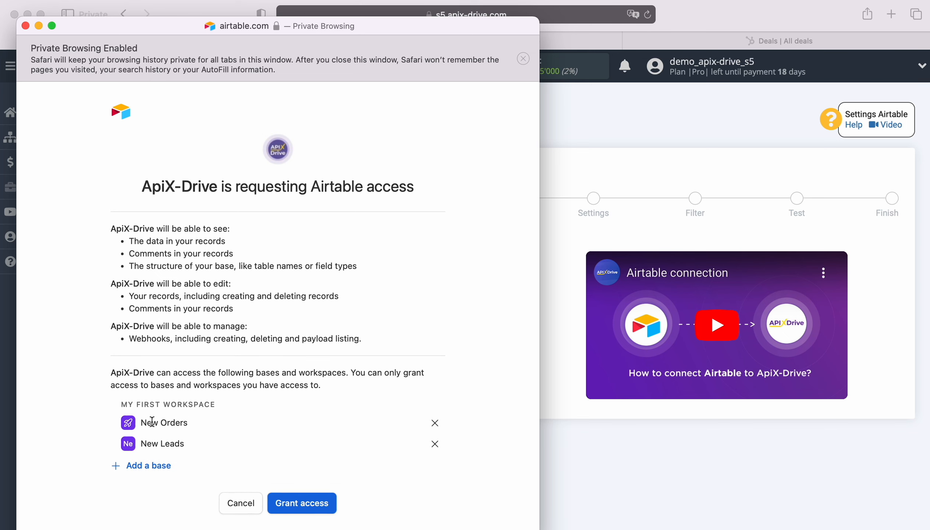
left_click(306, 500)
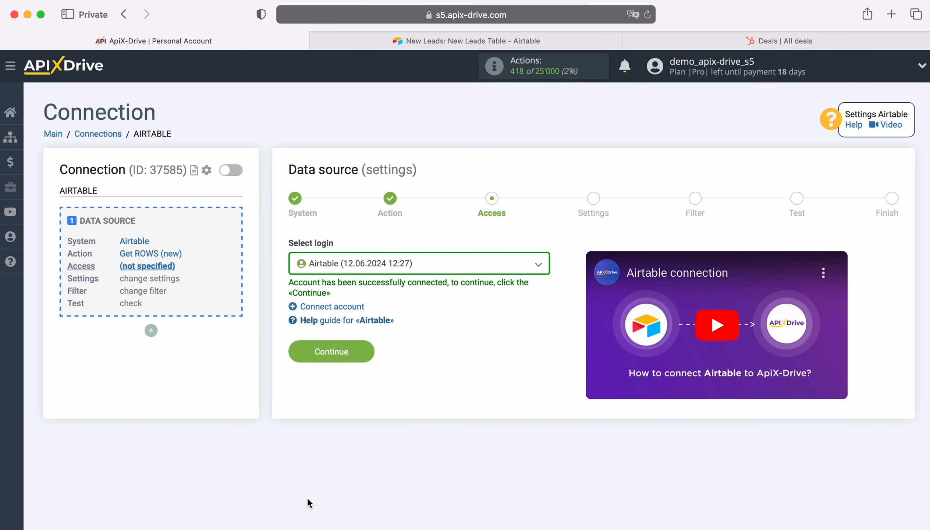
Select the login Airtable (12.06.2024 12:27) for the data source and continue to its settings.
left_click(445, 268)
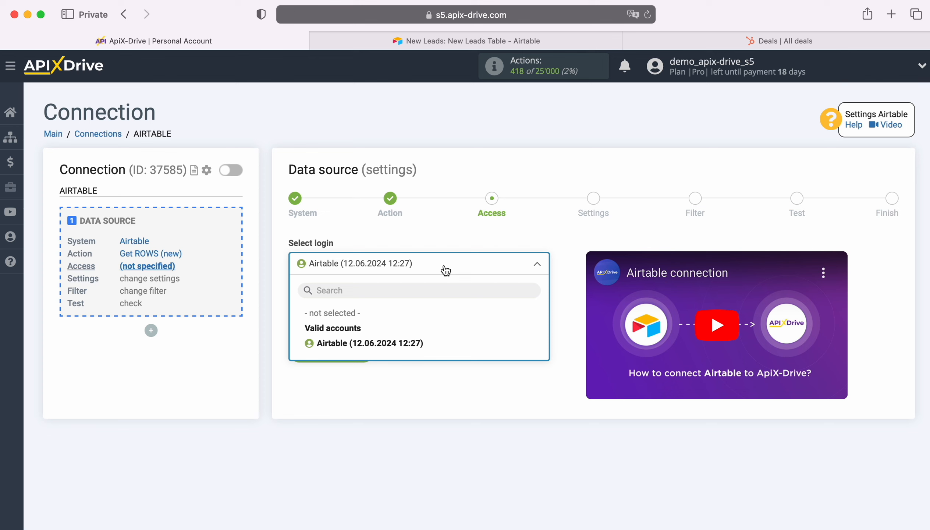
left_click(413, 343)
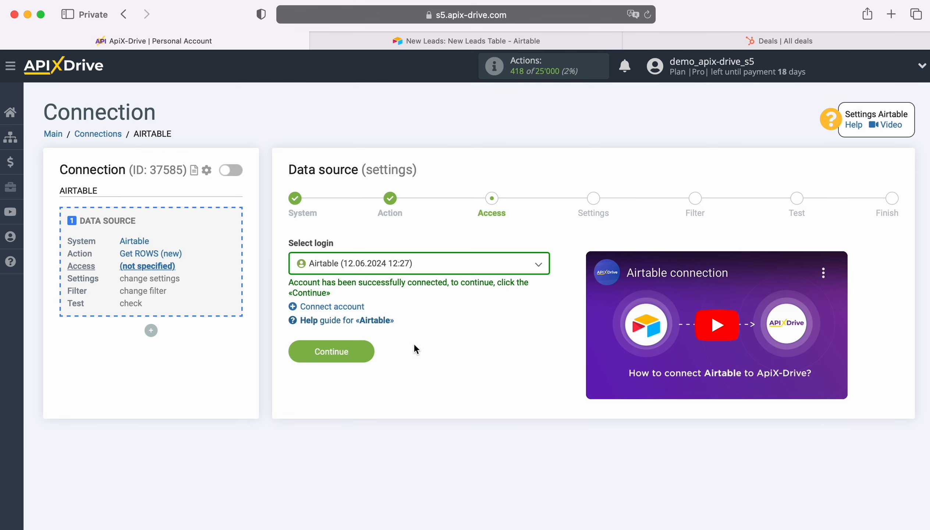
left_click(363, 349)
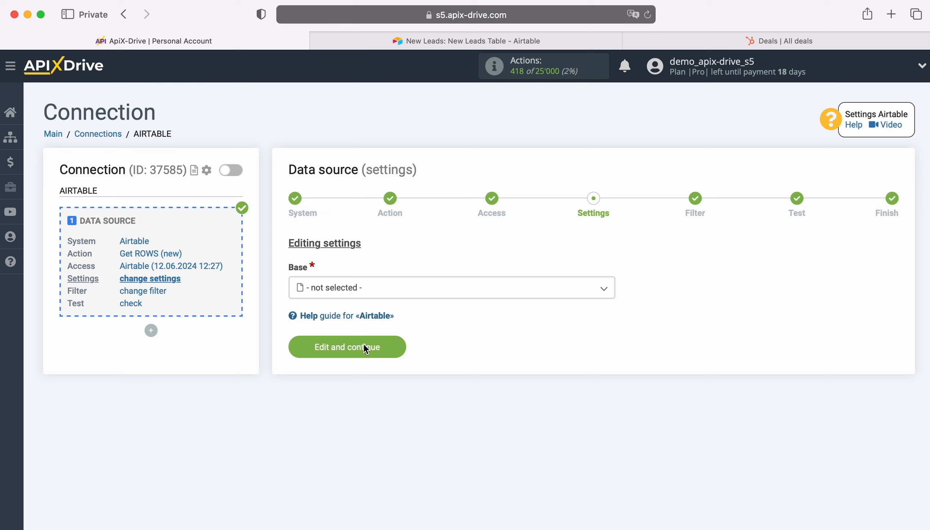
Choose the New Leads base and New Leads Table, and open the choices for the Created time column.
left_click(363, 292)
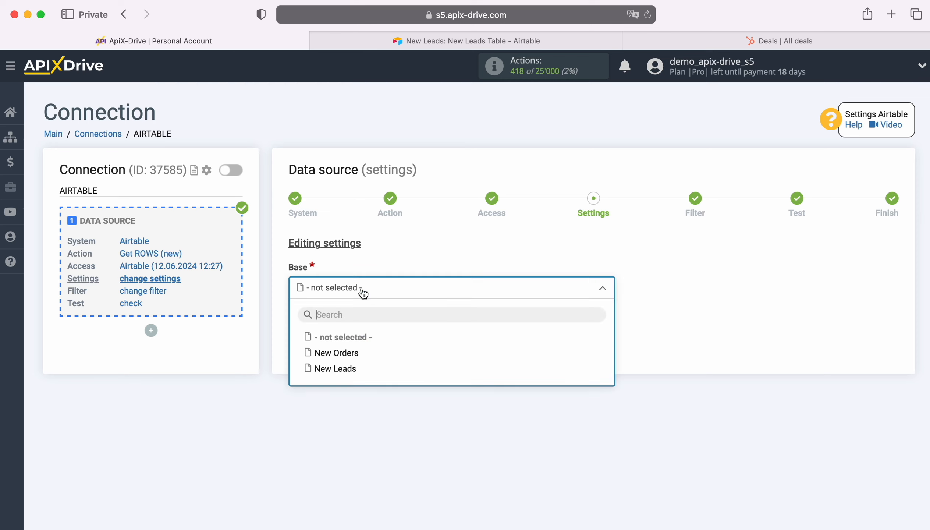
left_click(351, 370)
left_click(343, 354)
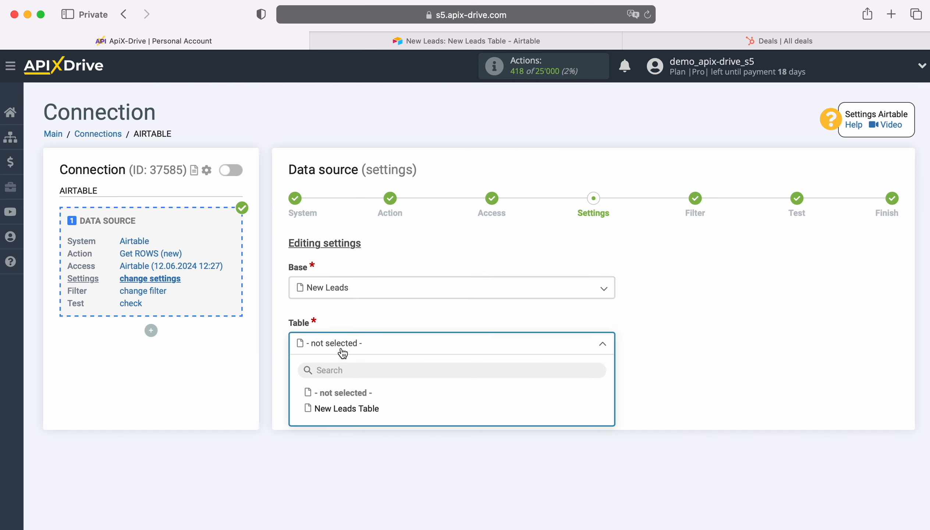
left_click(349, 409)
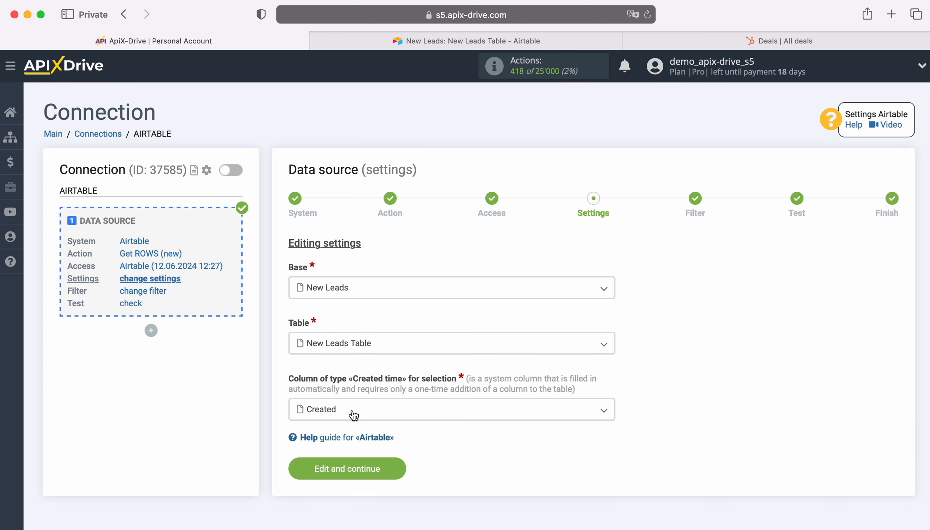
left_click(353, 416)
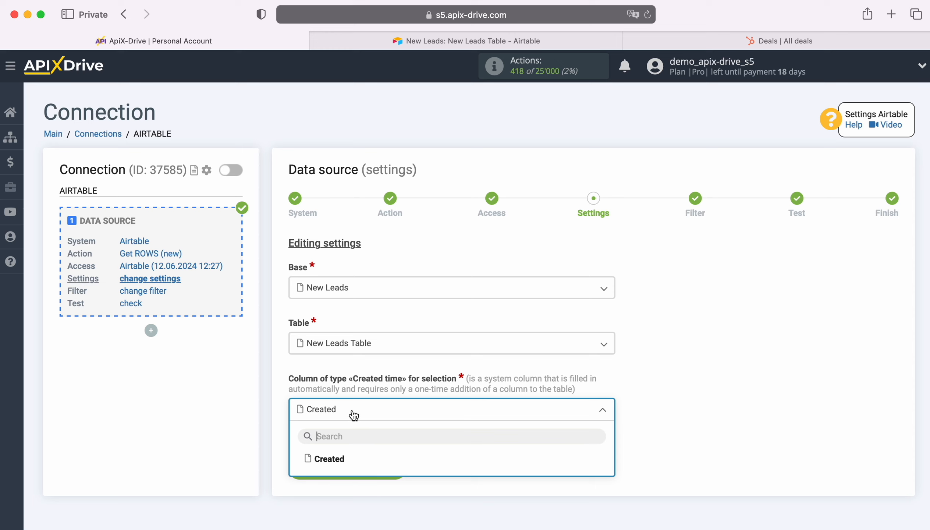
Switch to Airtable and look up the Created time field type for a new column in New Leads Table, without adding it.
left_click(400, 41)
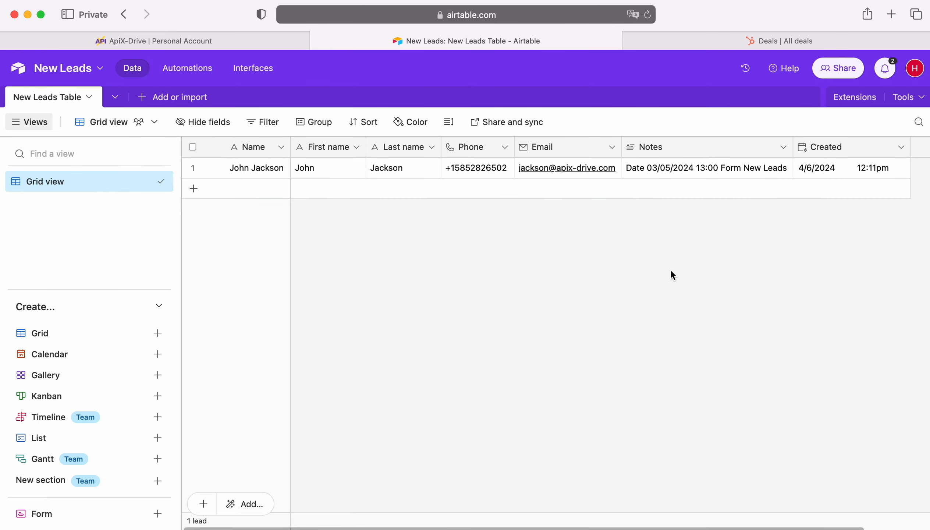
scroll(670, 269, "right", 2)
left_click(916, 146)
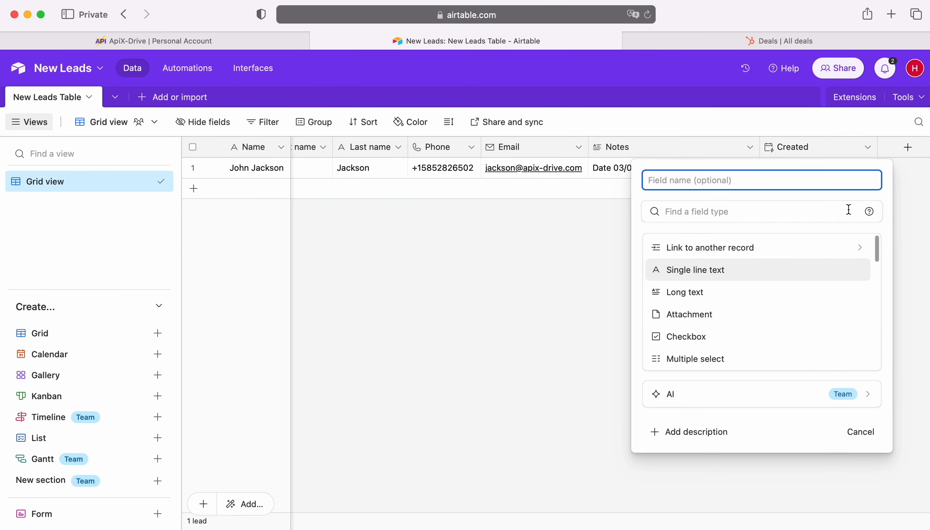
scroll(775, 306, "down", 5)
scroll(767, 308, "down", 8)
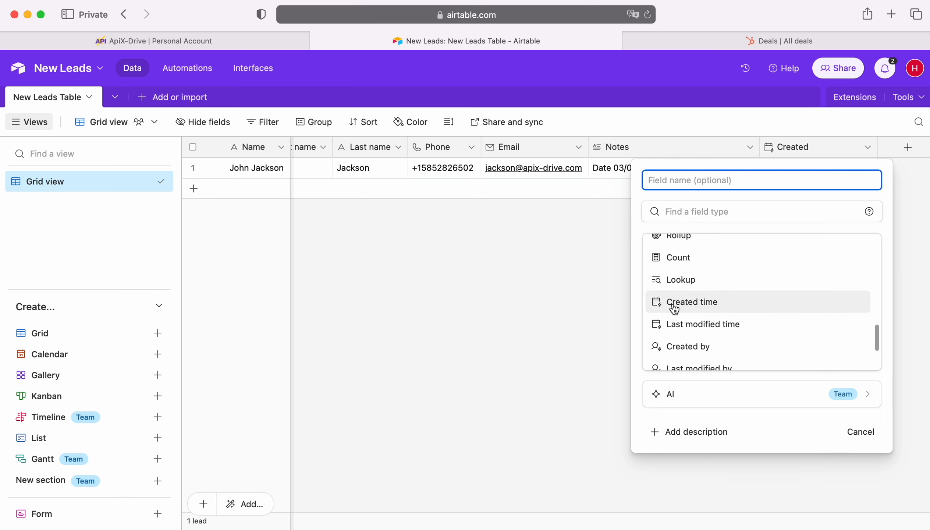
left_click(598, 297)
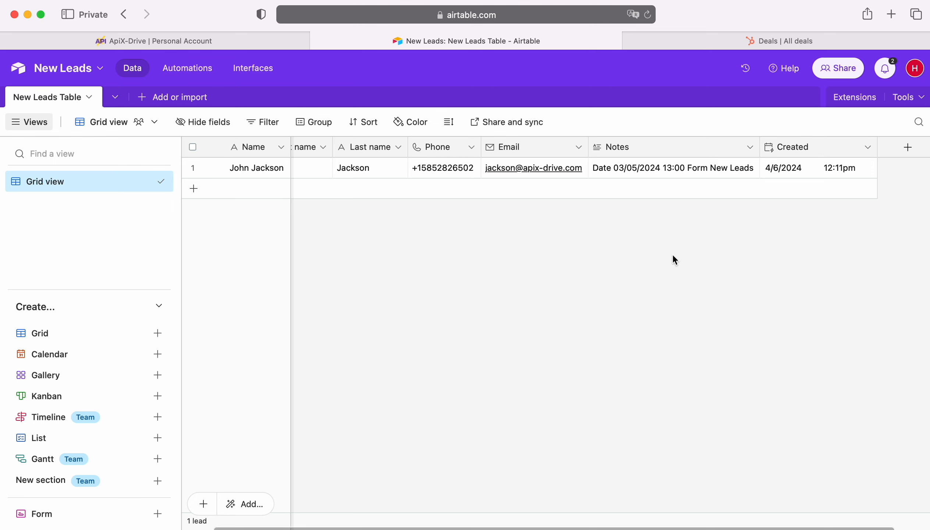
Return to ApiX-Drive, select Created as the Created time column and save the source settings.
left_click(222, 43)
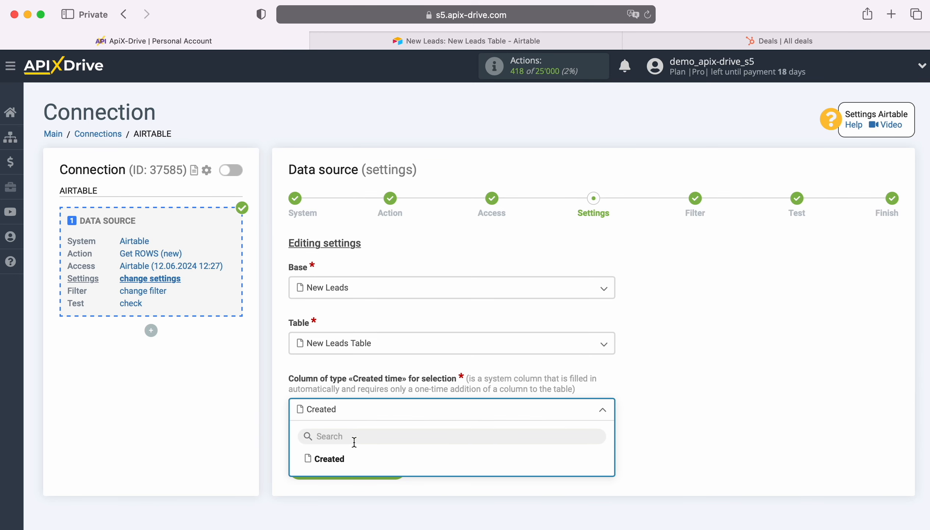
left_click(336, 463)
left_click(394, 470)
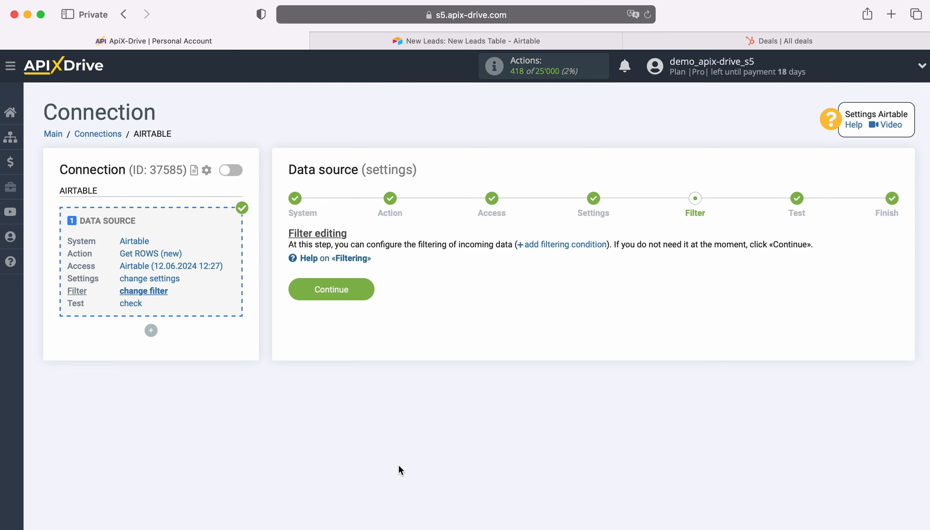
Finish the data source without a filter, accepting the Airtable test data, and begin configuring the data destination.
left_click(363, 281)
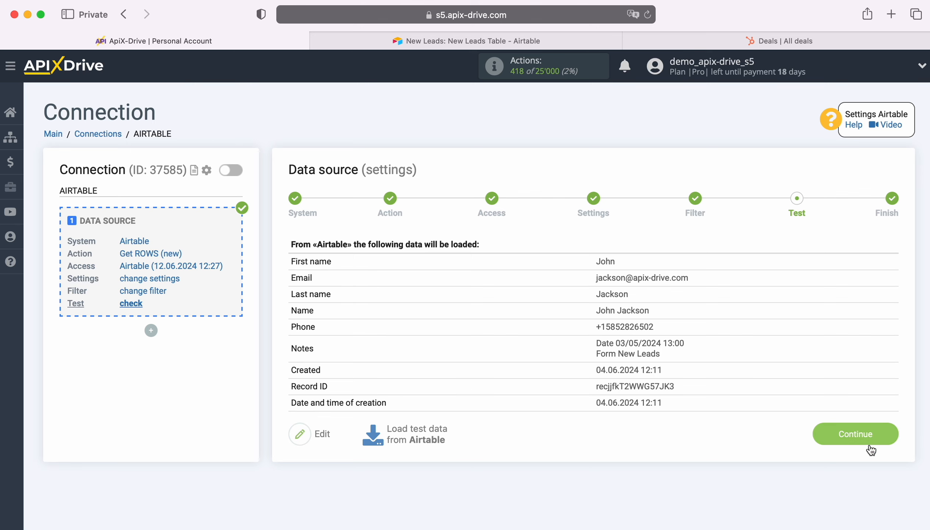
left_click(885, 432)
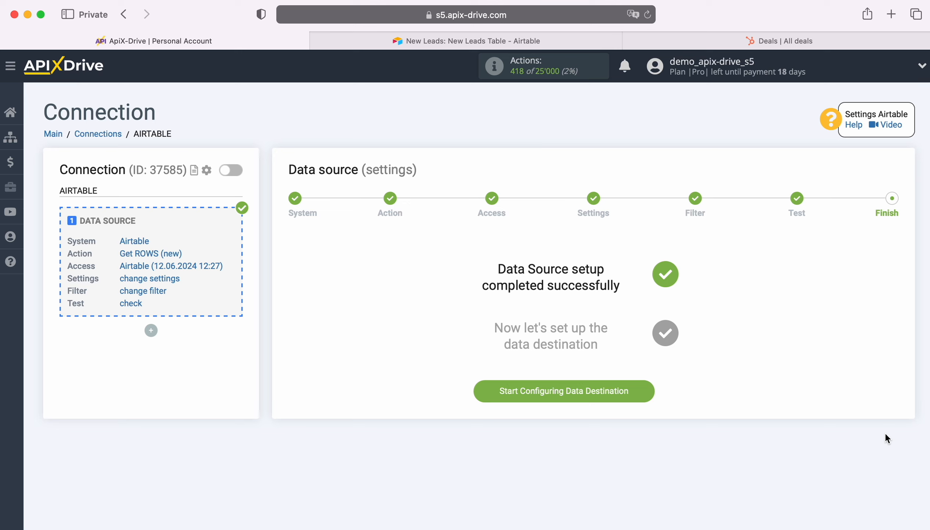
left_click(644, 387)
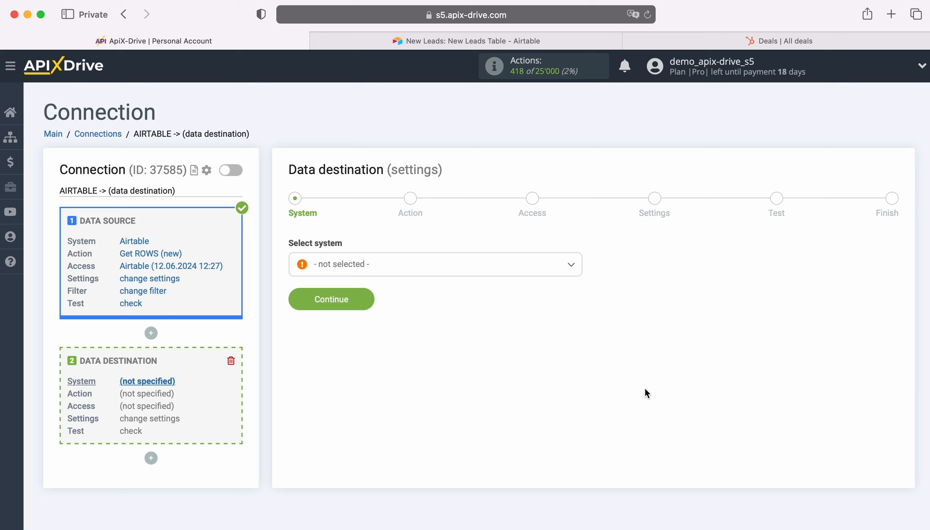
Set the data destination system to HubSpot.
left_click(475, 267)
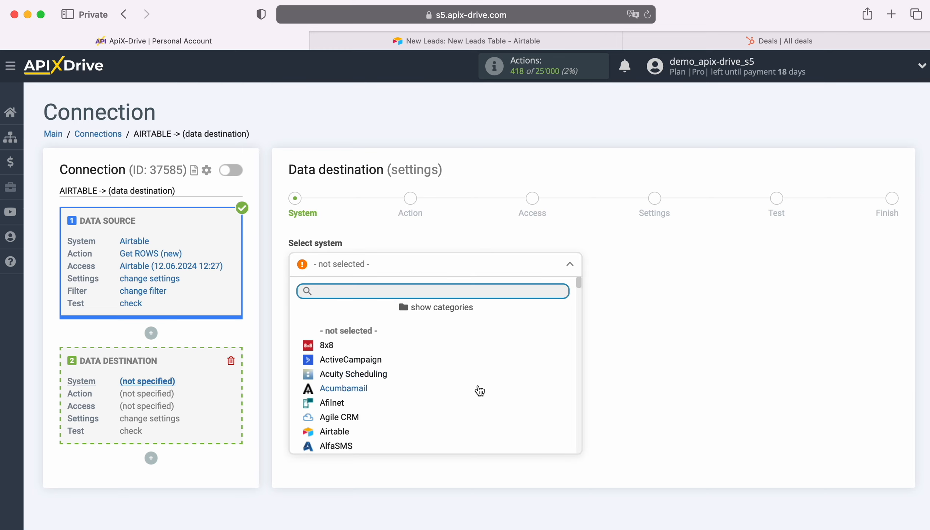
scroll(478, 389, "down", 3)
scroll(481, 390, "down", 15)
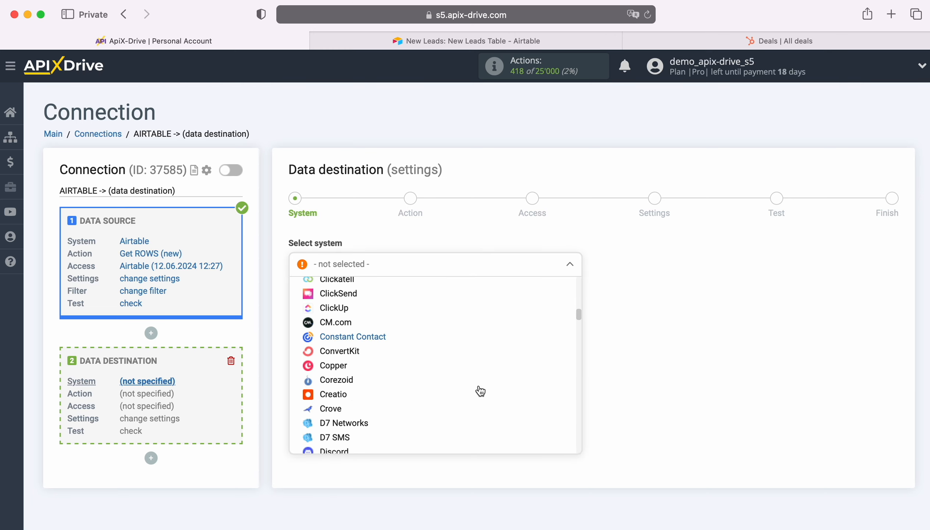
scroll(479, 390, "down", 10)
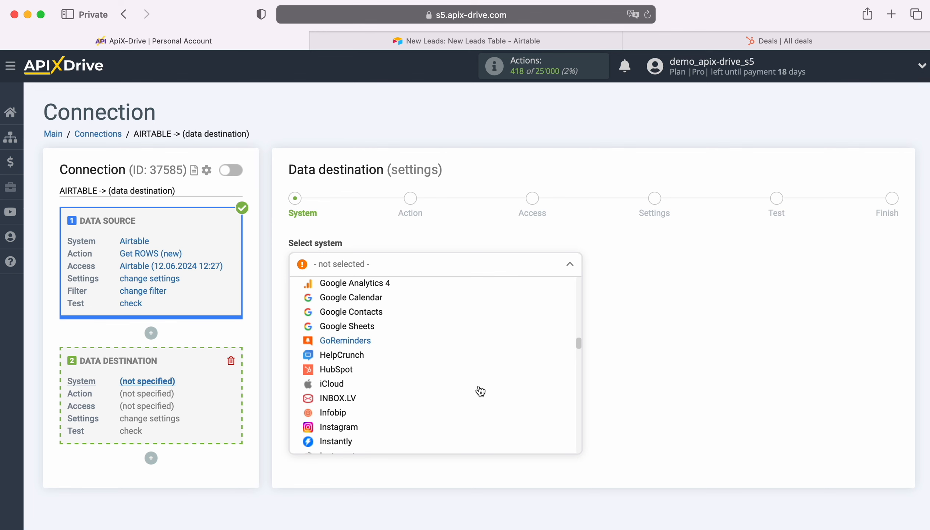
left_click(348, 373)
left_click(366, 296)
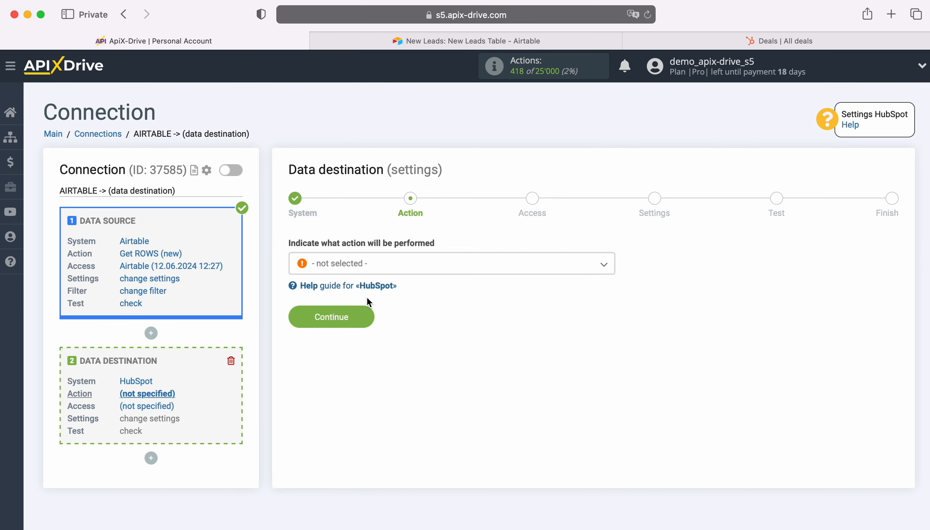
Set the HubSpot destination action to Create DEAL and proceed to account access.
left_click(409, 271)
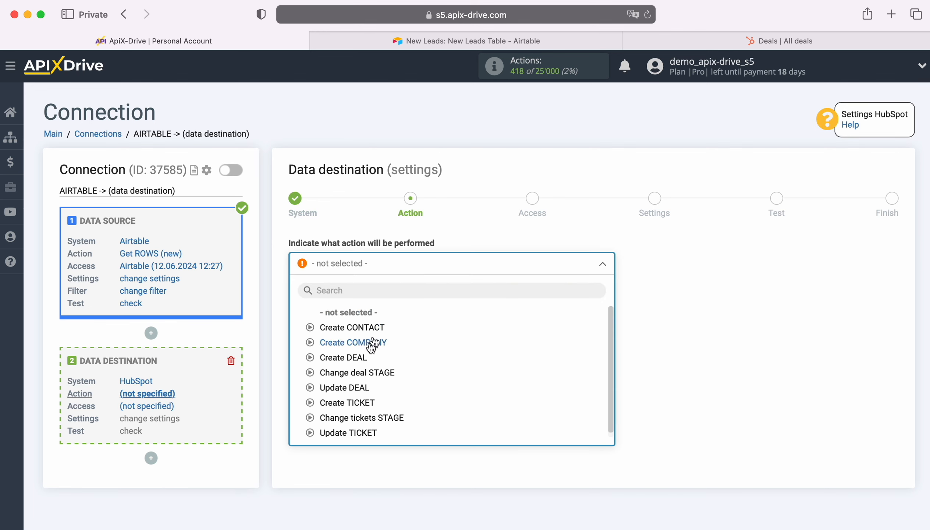
left_click(360, 355)
left_click(365, 317)
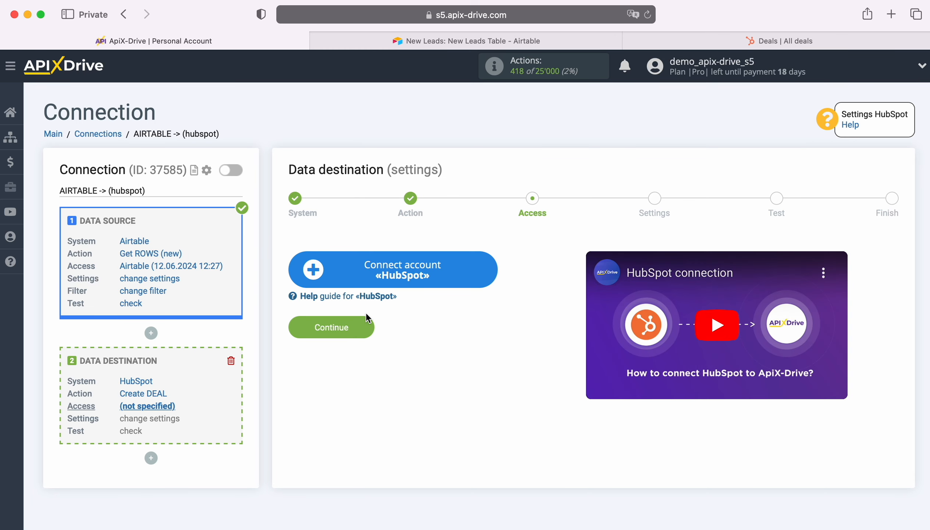
Start connecting a HubSpot account and sign in to the existing account with the saved email and password.
left_click(486, 269)
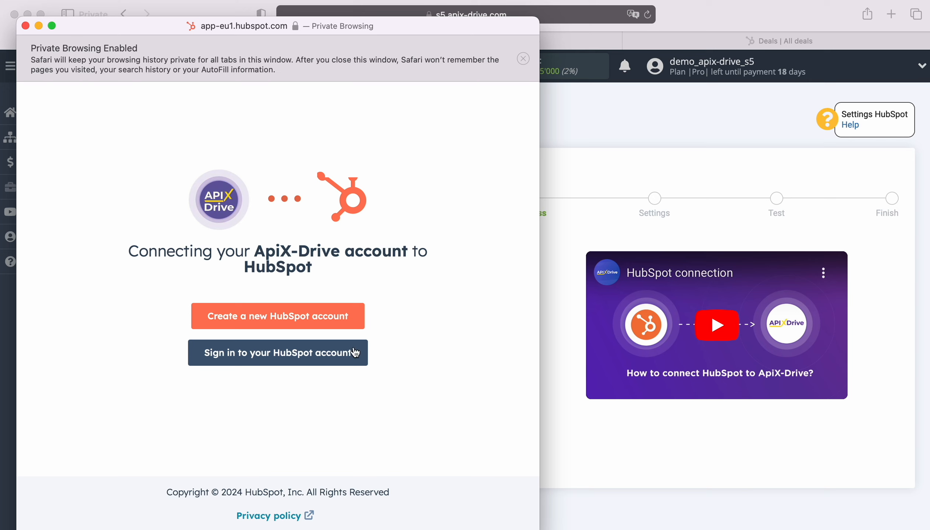
left_click(334, 353)
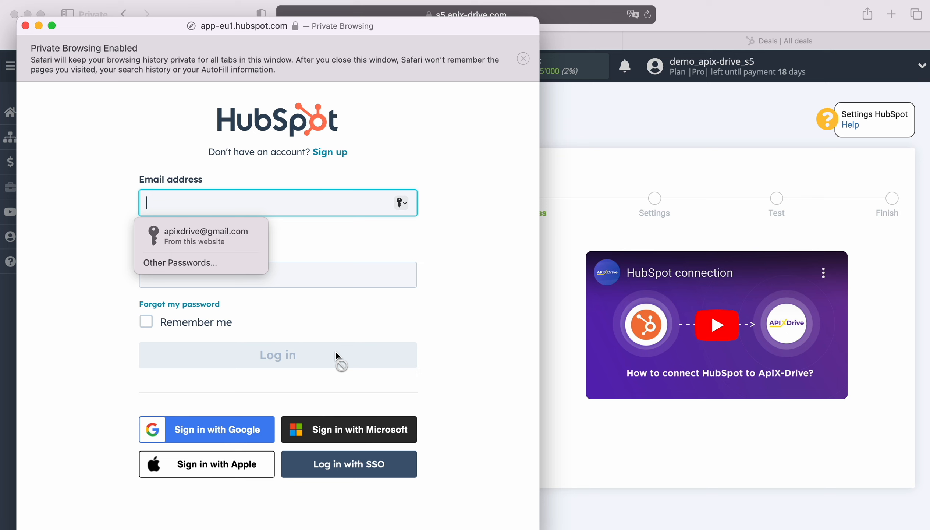
left_click(207, 242)
left_click(281, 352)
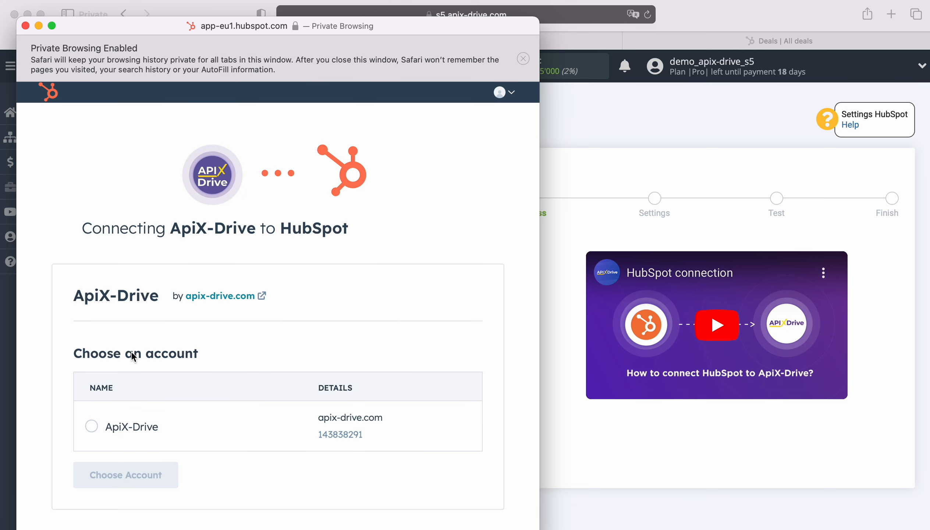
Choose the ApiX-Drive account in HubSpot to authorize the connection and close the authorization window.
left_click(92, 426)
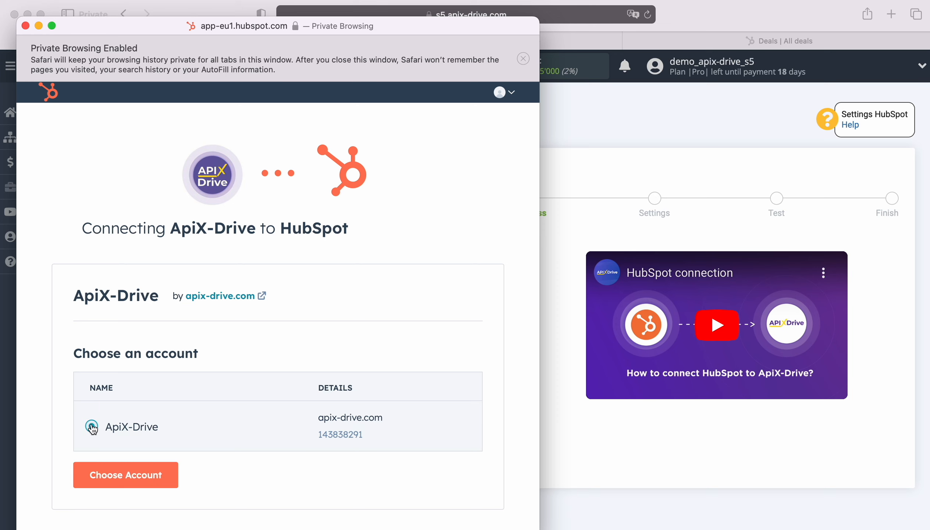
left_click(129, 475)
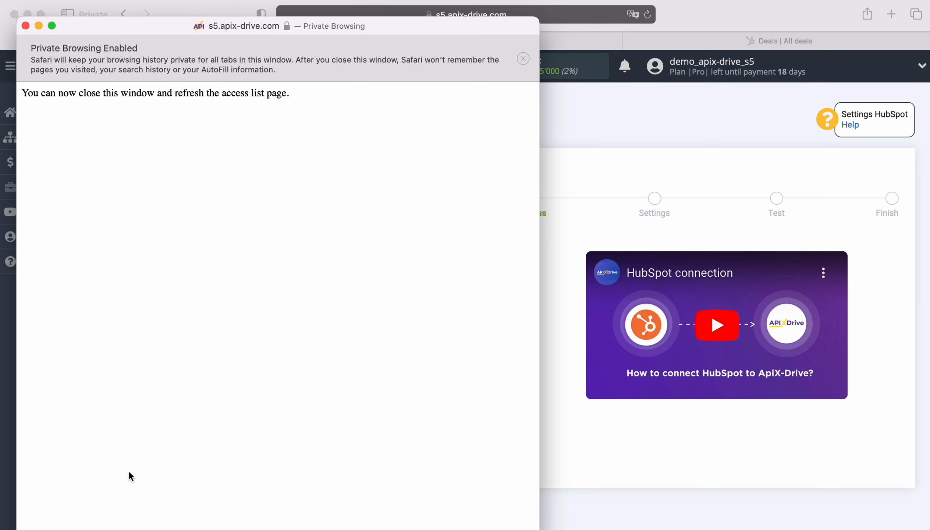
left_click(25, 26)
Refresh the access list, select the newly connected HubSpot login and continue to the destination settings.
left_click(648, 15)
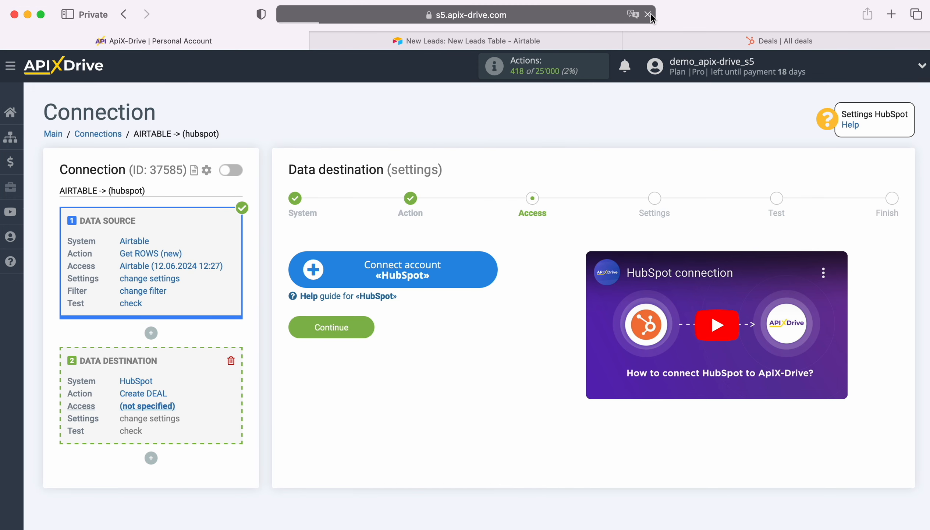
left_click(454, 264)
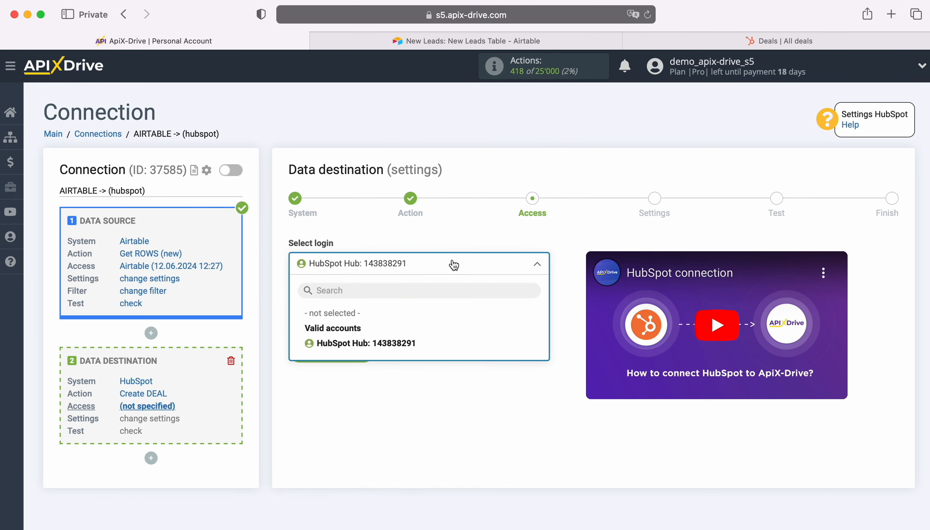
left_click(410, 342)
left_click(370, 349)
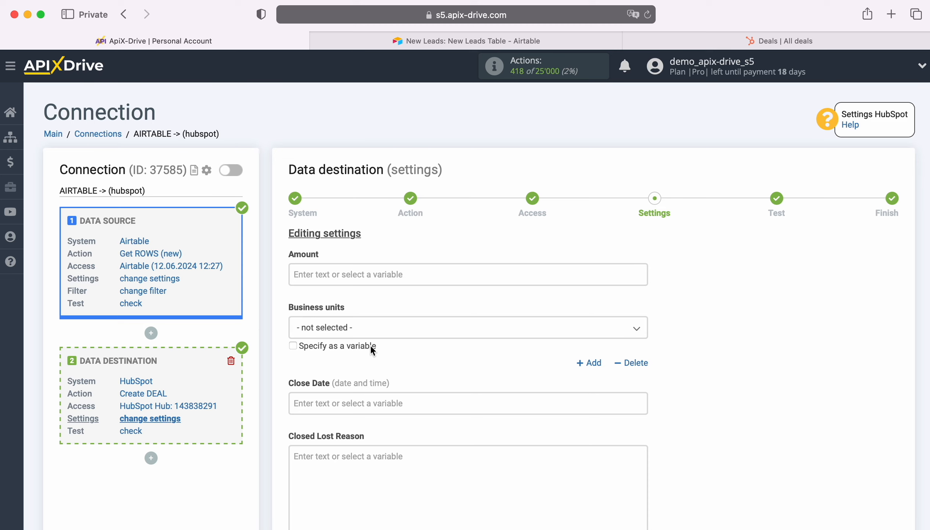
Fill Deal Name with the Airtable First name and Last name variables.
scroll(370, 349, "down", 10)
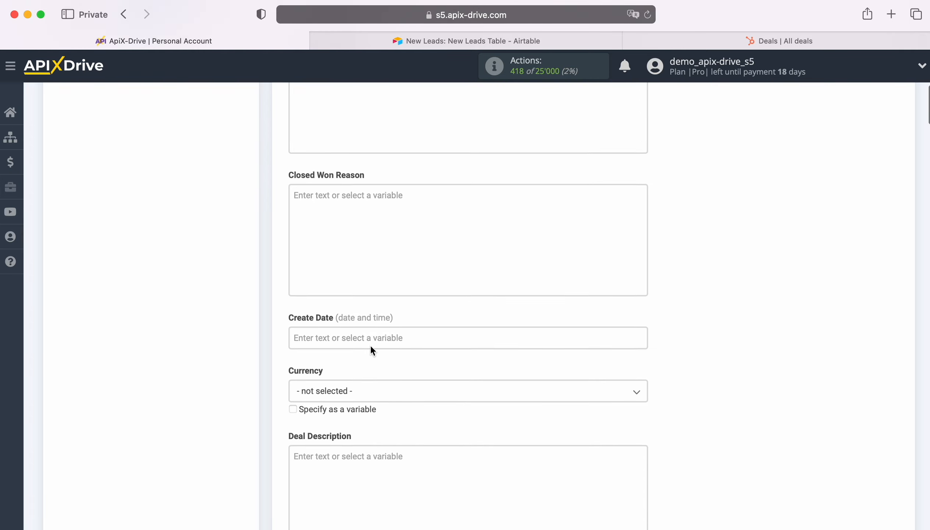
scroll(371, 346, "down", 7)
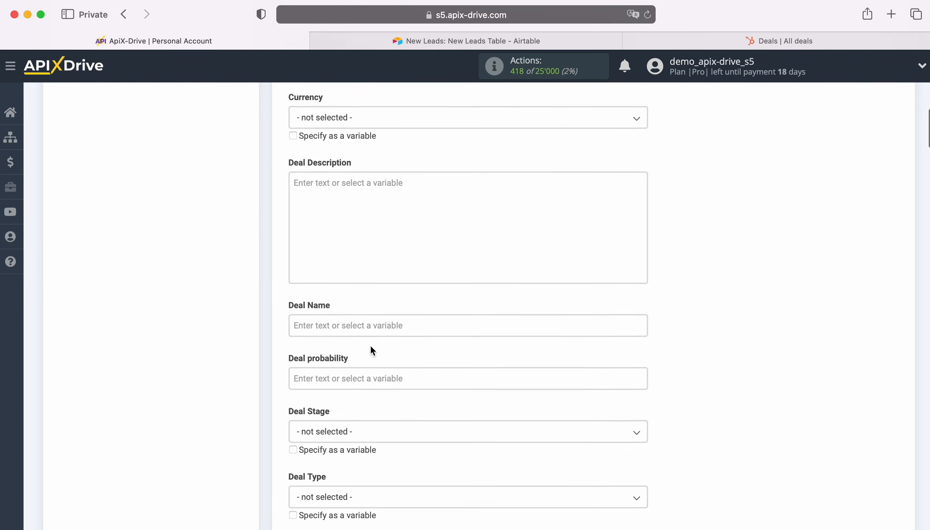
scroll(370, 347, "down", 1)
left_click(346, 291)
scroll(369, 315, "down", 4)
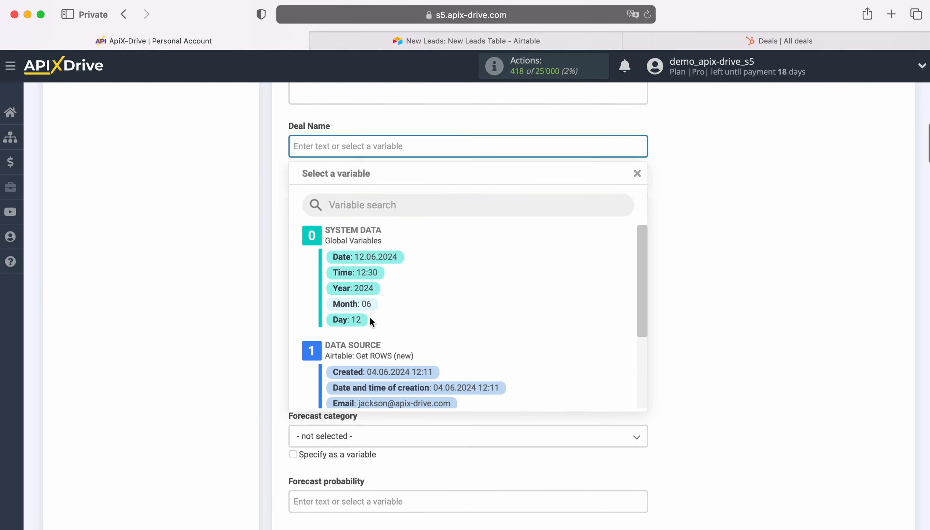
scroll(545, 348, "down", 3)
left_click(377, 325)
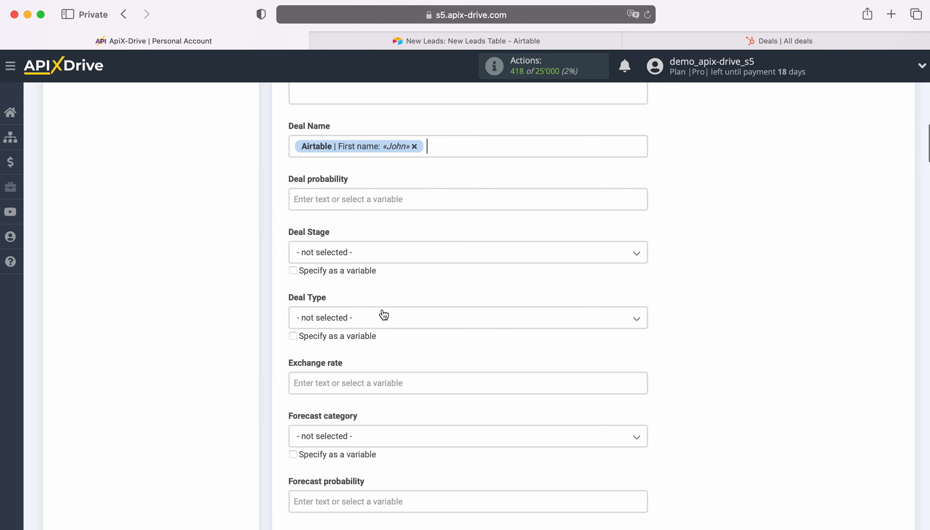
left_click(433, 147)
left_click(387, 339)
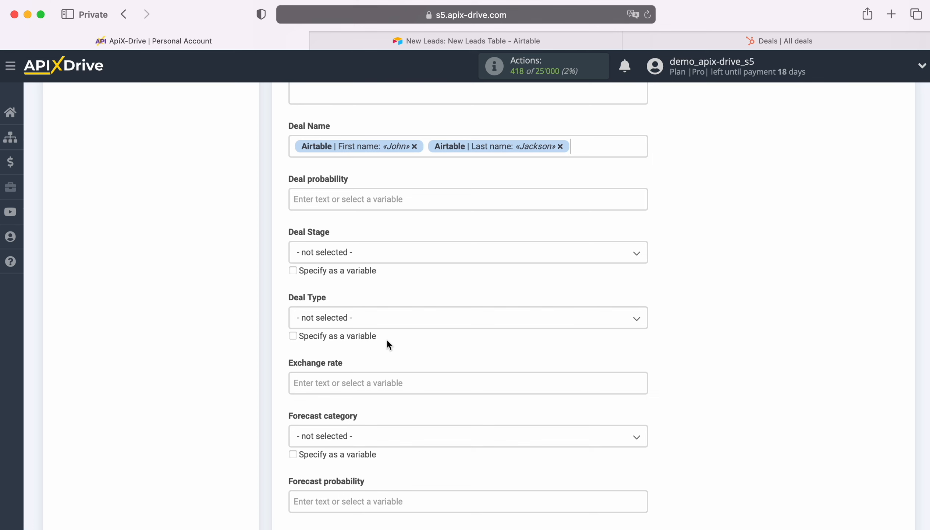
Add the text "New ROW from AirTable" before the variables in Deal Name.
scroll(386, 338, "up", 4)
left_click(295, 269)
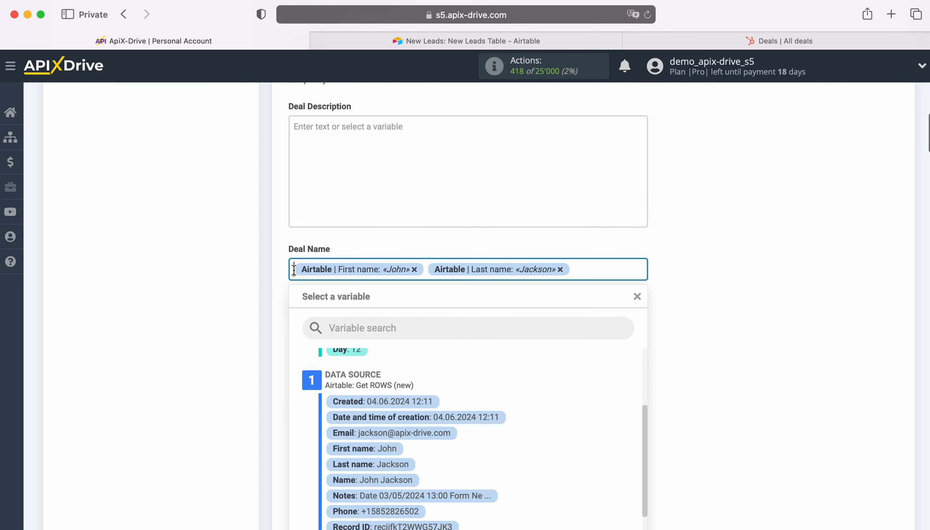
type("New ROW ")
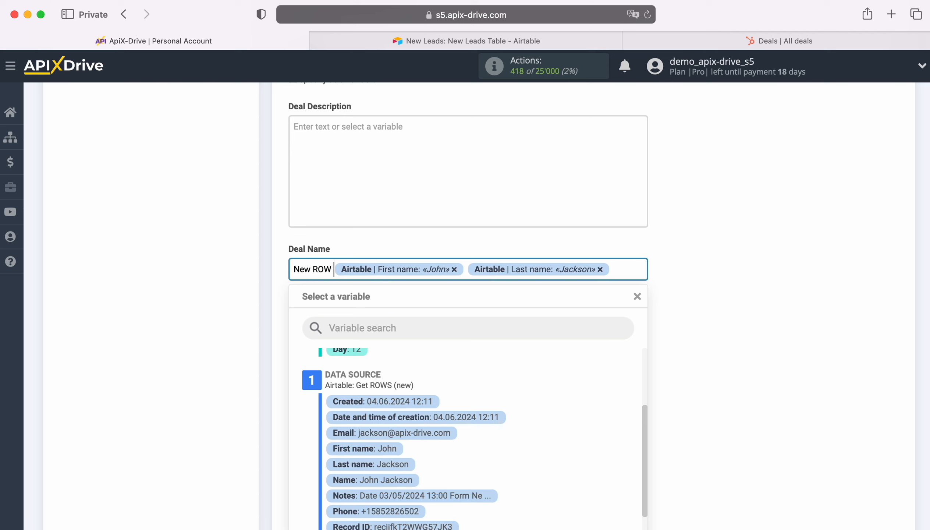
type("from A")
type("irTable")
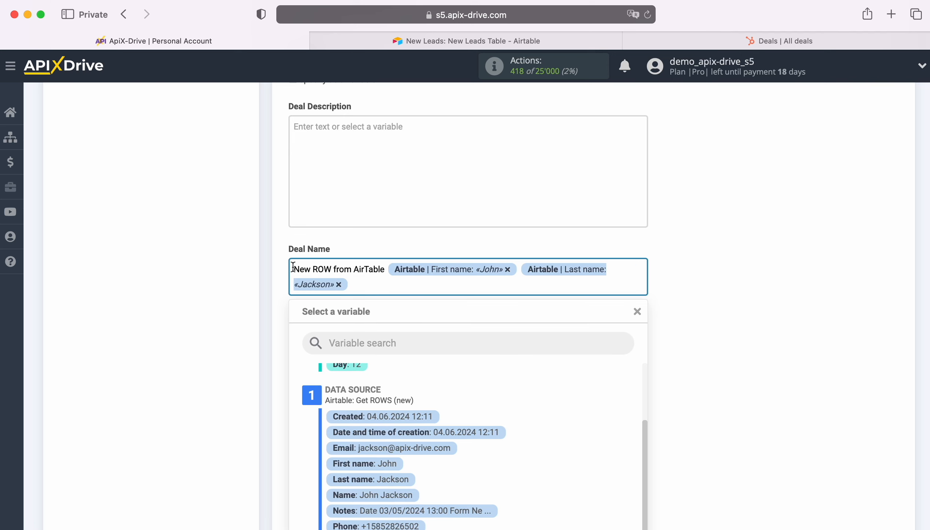
left_click(246, 275)
Set Deal Stage to "Deals pipeline: Appointment Scheduled" and Deal Type to New Business.
scroll(246, 286, "down", 5)
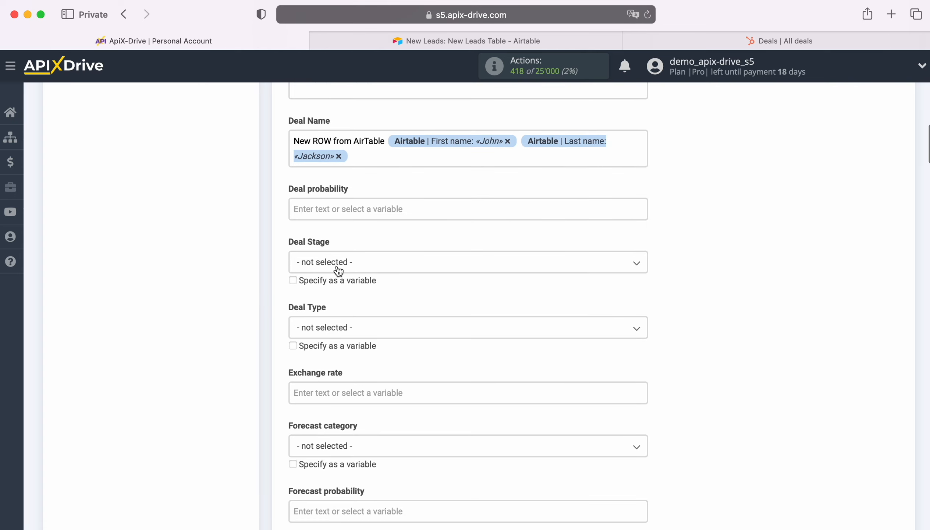
left_click(341, 262)
left_click(365, 327)
scroll(372, 328, "down", 3)
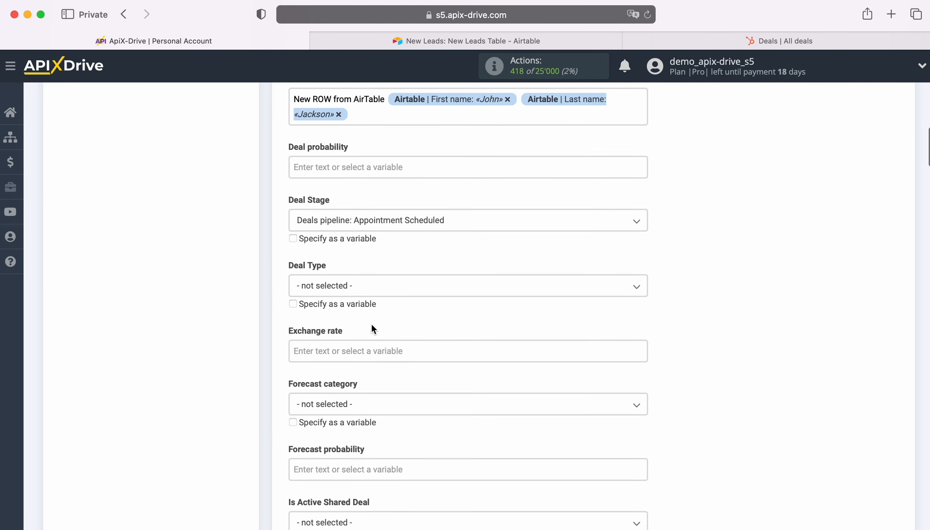
left_click(359, 242)
left_click(349, 308)
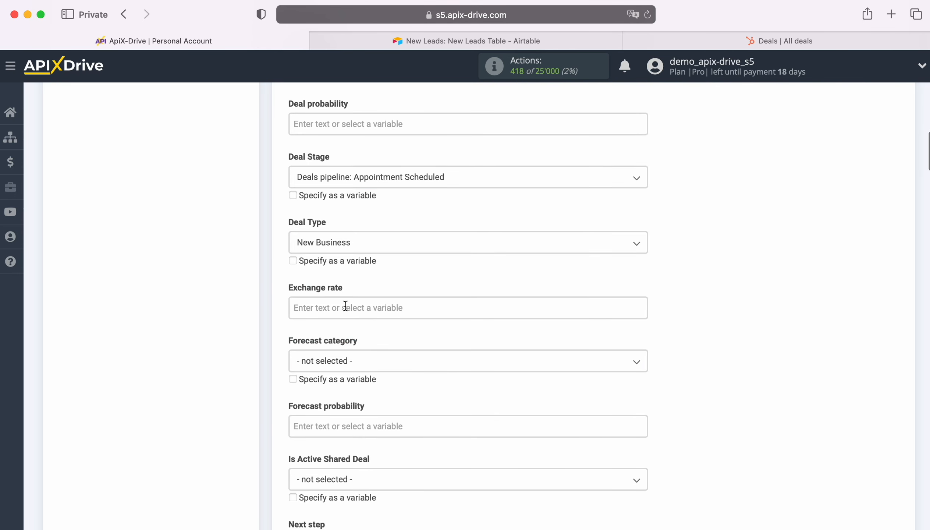
Map the contact's Email field to the Airtable Email variable.
scroll(383, 298, "down", 5)
scroll(400, 303, "down", 6)
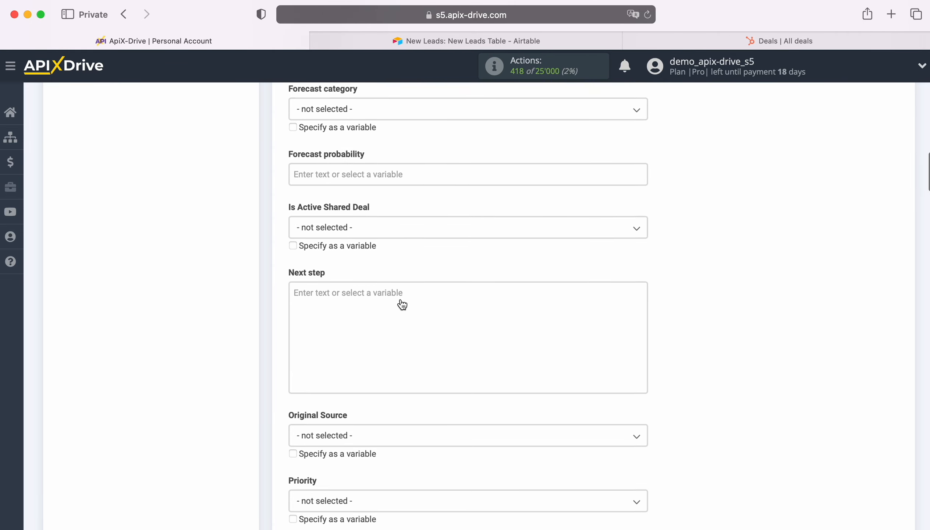
scroll(400, 299, "down", 10)
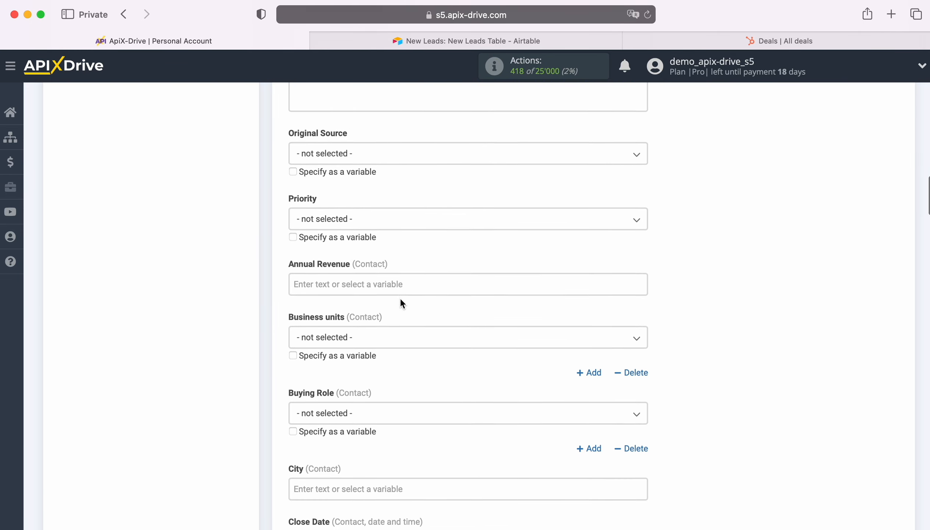
scroll(401, 303, "down", 8)
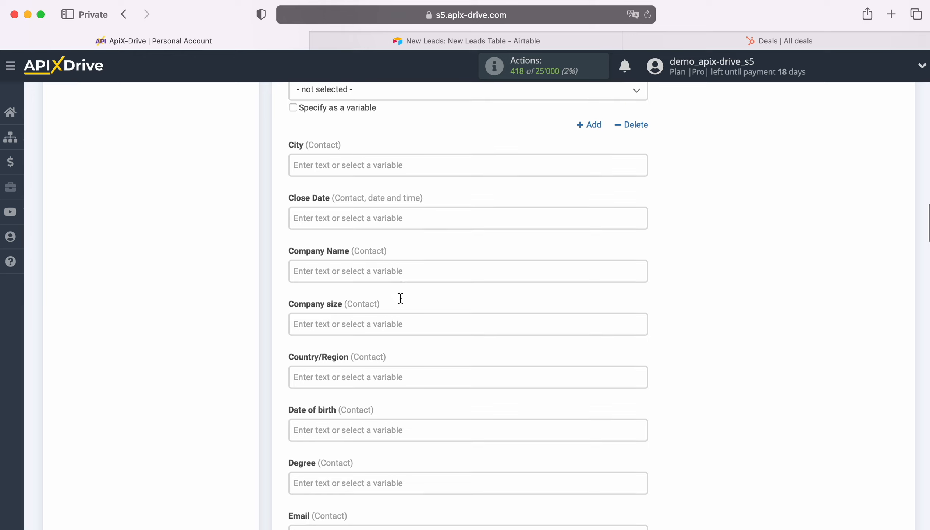
scroll(400, 297, "down", 4)
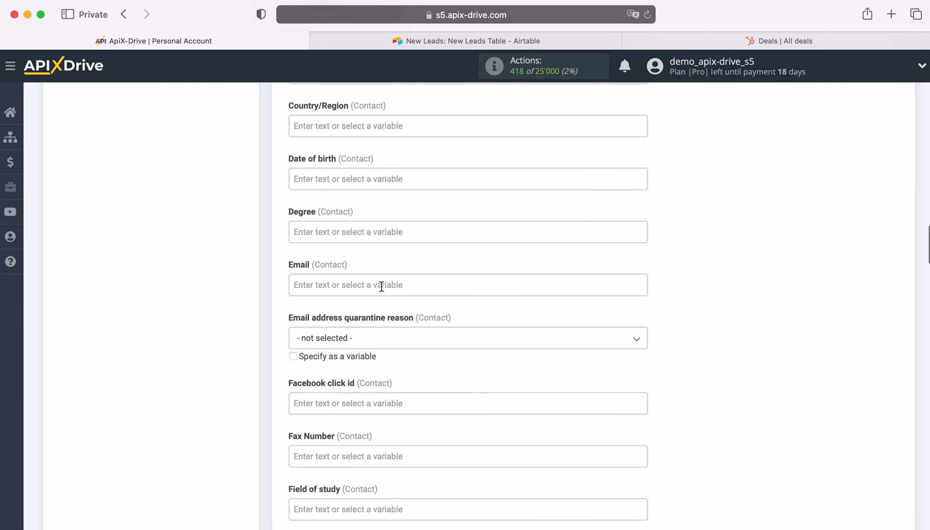
left_click(382, 285)
scroll(380, 286, "down", 2)
scroll(518, 308, "down", 3)
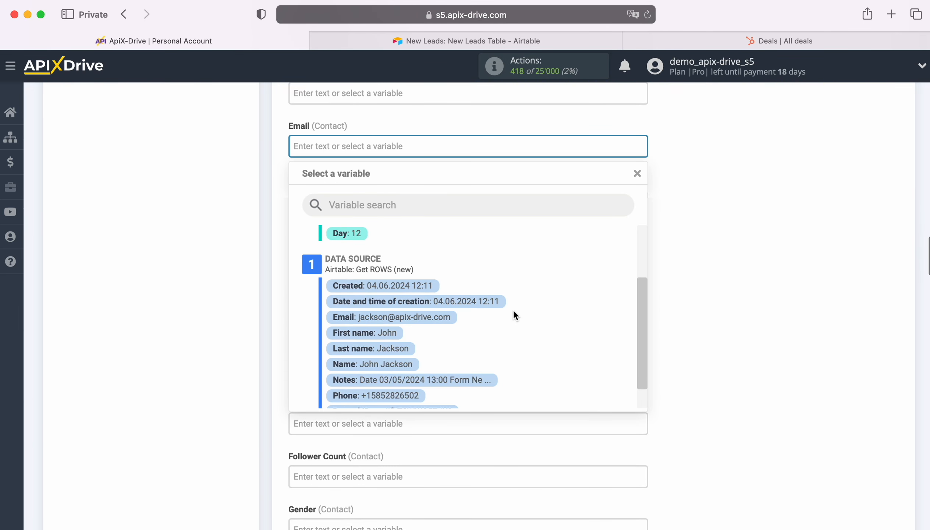
left_click(425, 314)
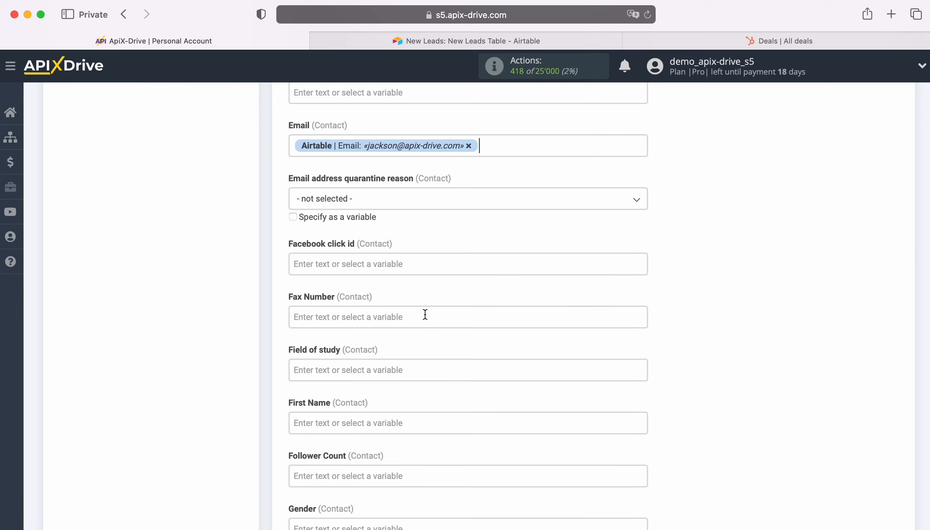
Map the contact's First Name field to the Airtable First name variable.
scroll(425, 314, "down", 2)
scroll(425, 314, "down", 3)
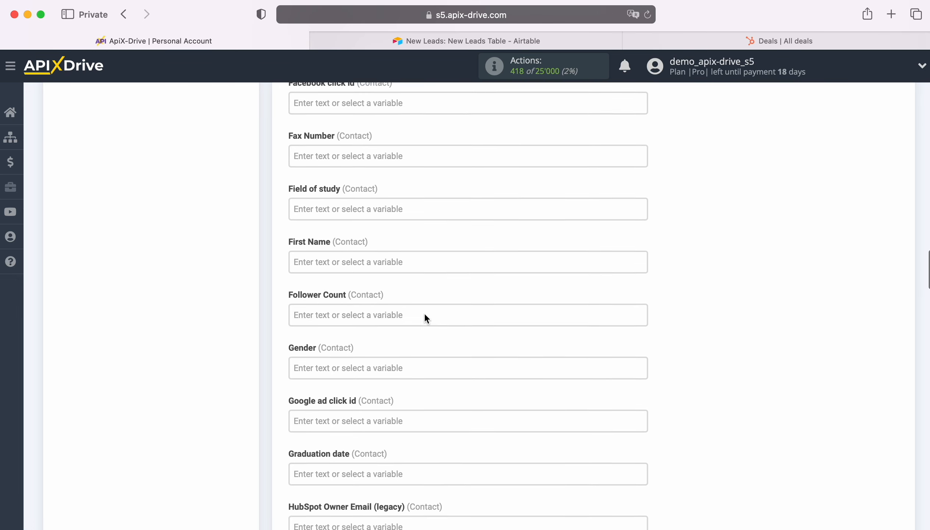
left_click(369, 262)
scroll(509, 337, "down", 4)
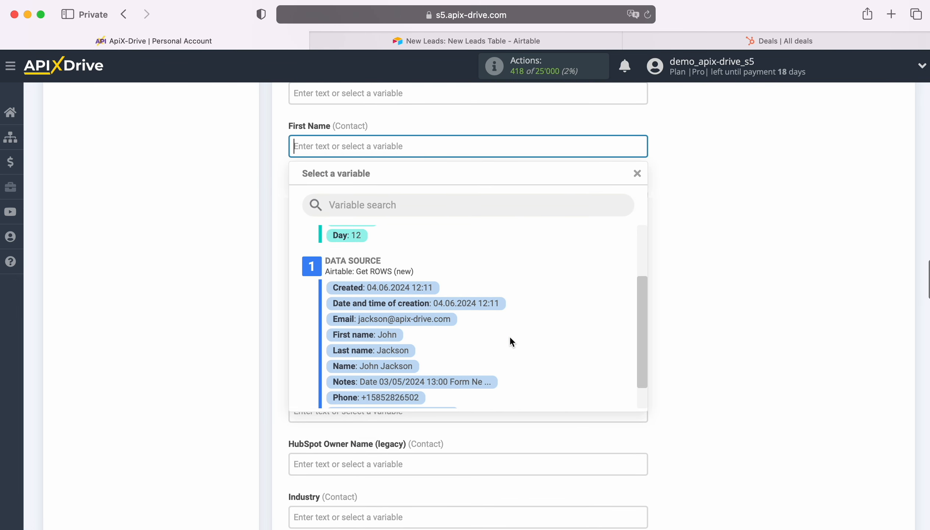
left_click(364, 335)
Map the contact's Last Name field to the Airtable Last name variable.
scroll(338, 229, "down", 2)
scroll(338, 229, "down", 4)
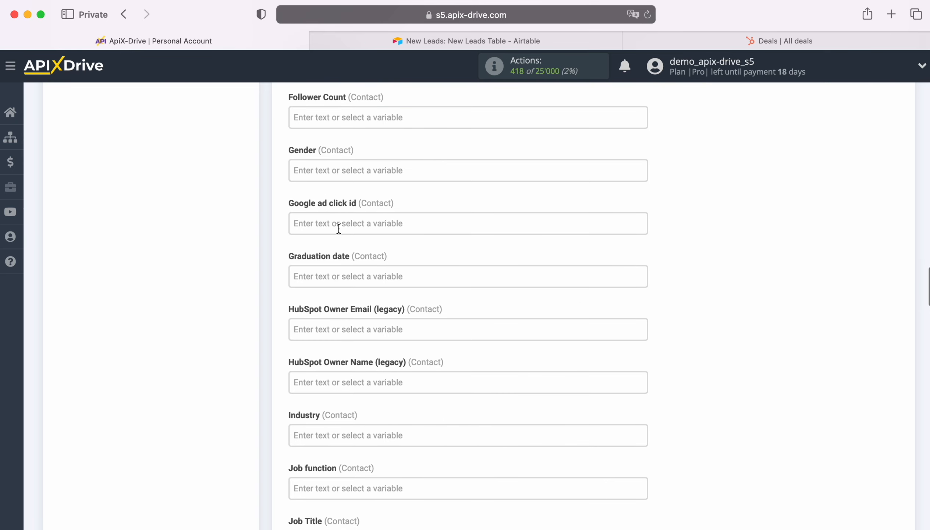
scroll(338, 229, "down", 8)
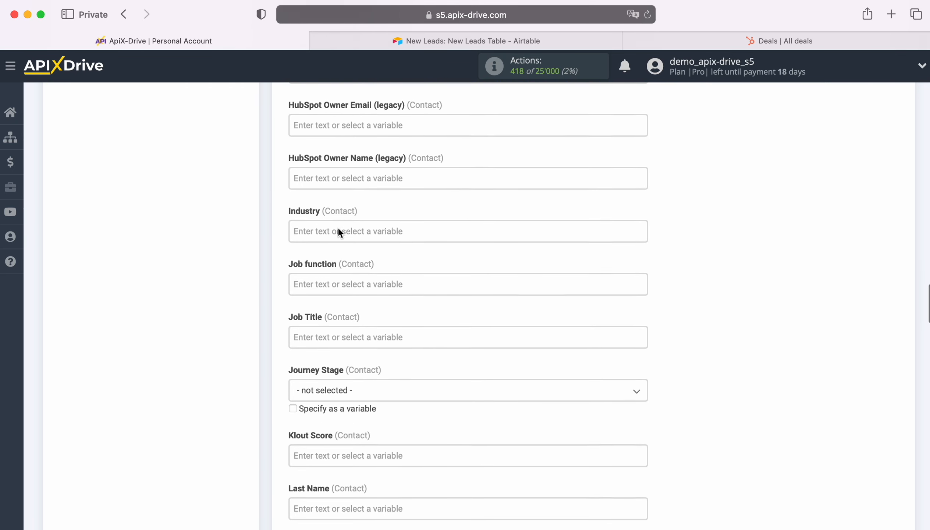
scroll(339, 229, "down", 2)
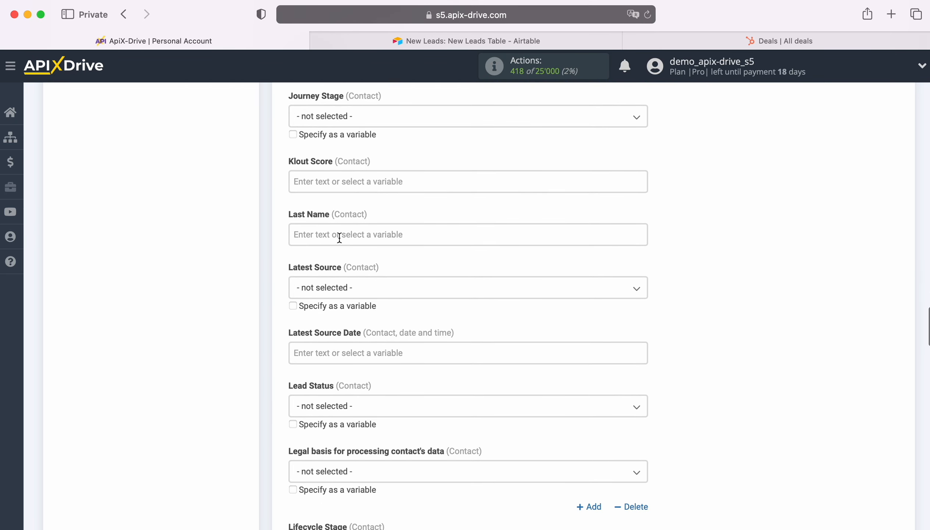
left_click(339, 236)
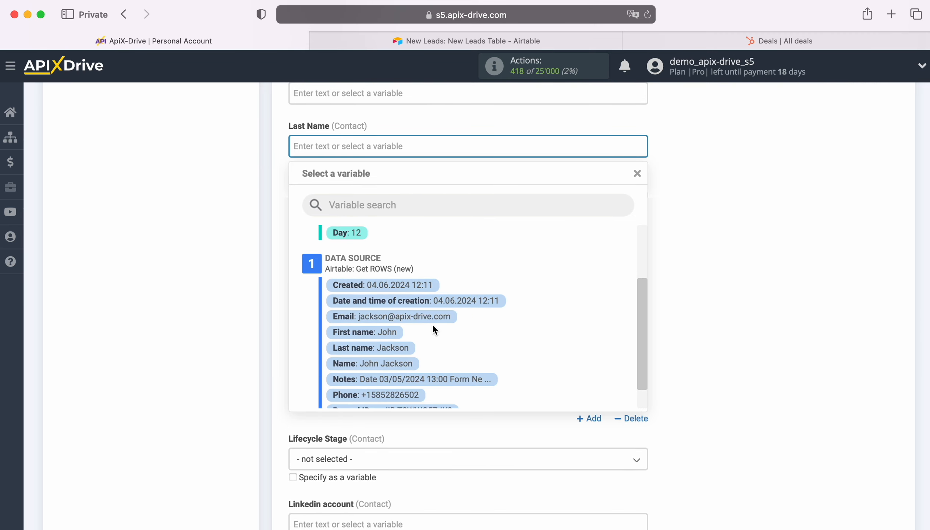
left_click(400, 349)
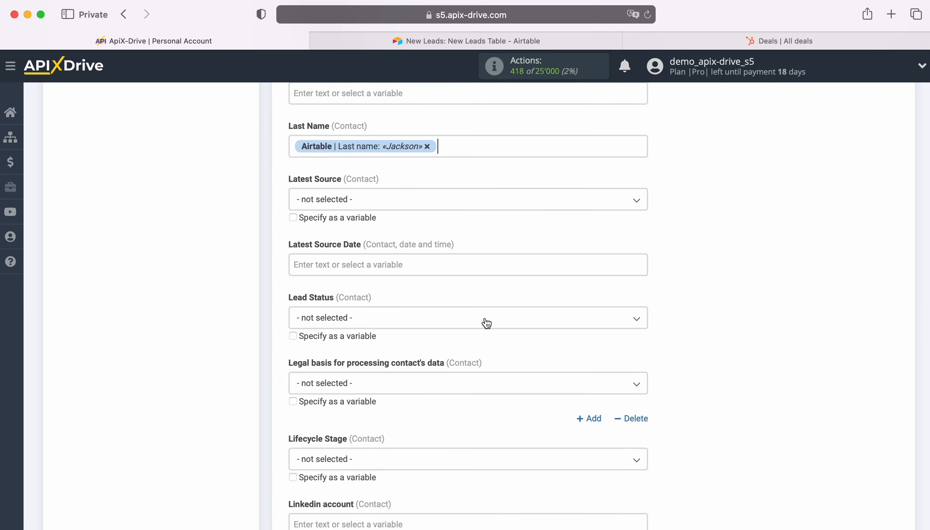
Set the contact's Latest Source to Organic Search and Lead Status to New.
left_click(403, 206)
left_click(336, 263)
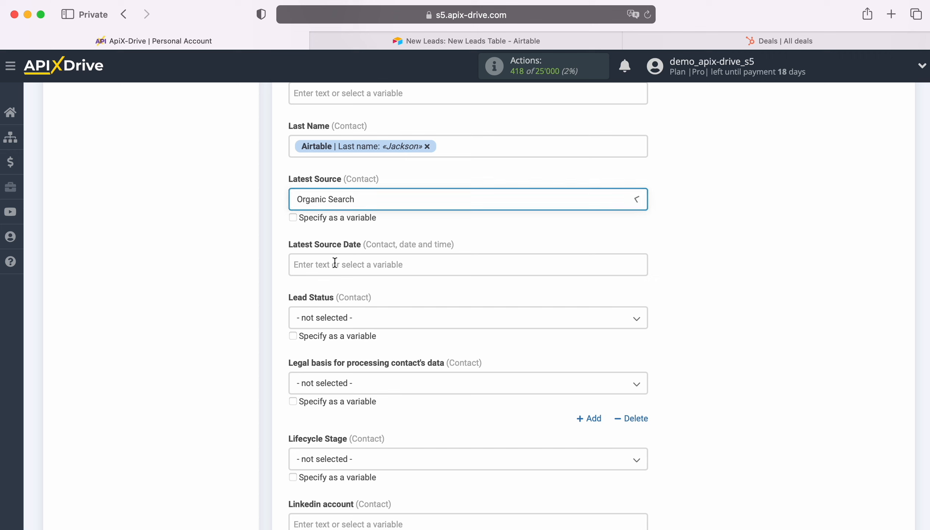
left_click(347, 320)
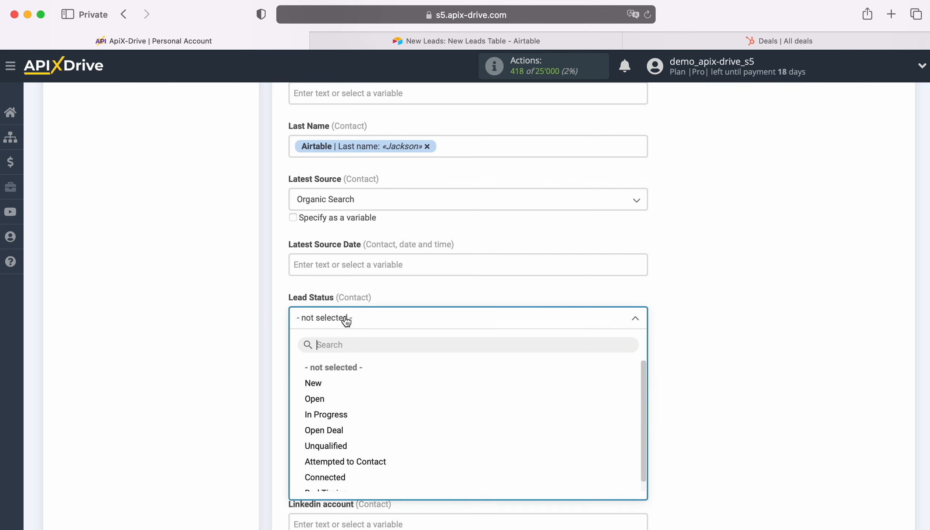
left_click(313, 383)
scroll(445, 337, "down", 8)
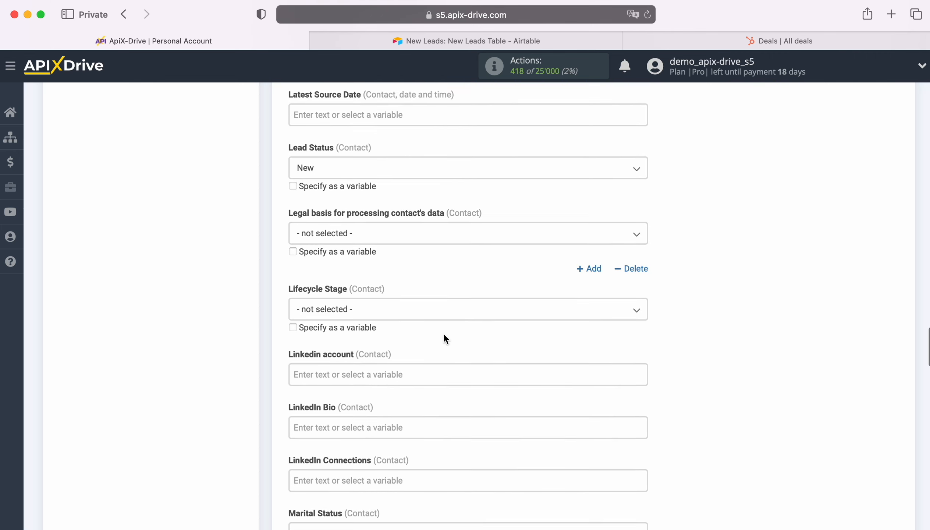
Map the contact's Mobile Phone Number field to the Airtable Phone variable.
scroll(445, 337, "down", 8)
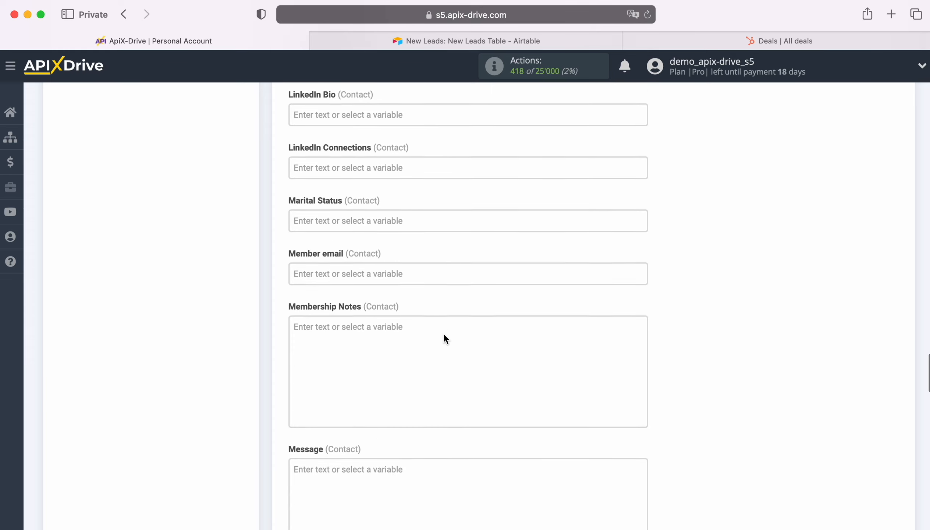
scroll(442, 336, "down", 5)
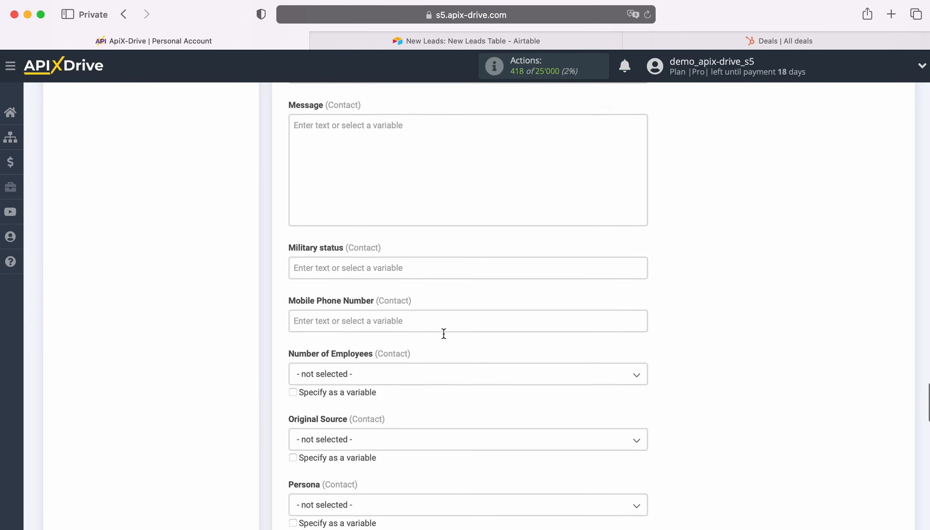
left_click(394, 303)
scroll(406, 323, "down", 4)
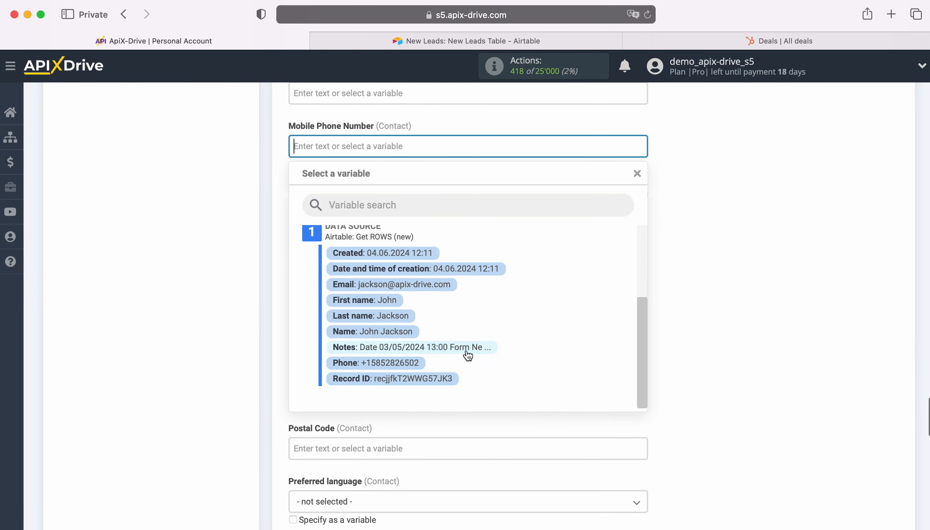
left_click(403, 363)
Map the contact's Phone Number field to the Airtable Phone variable.
scroll(413, 358, "down", 2)
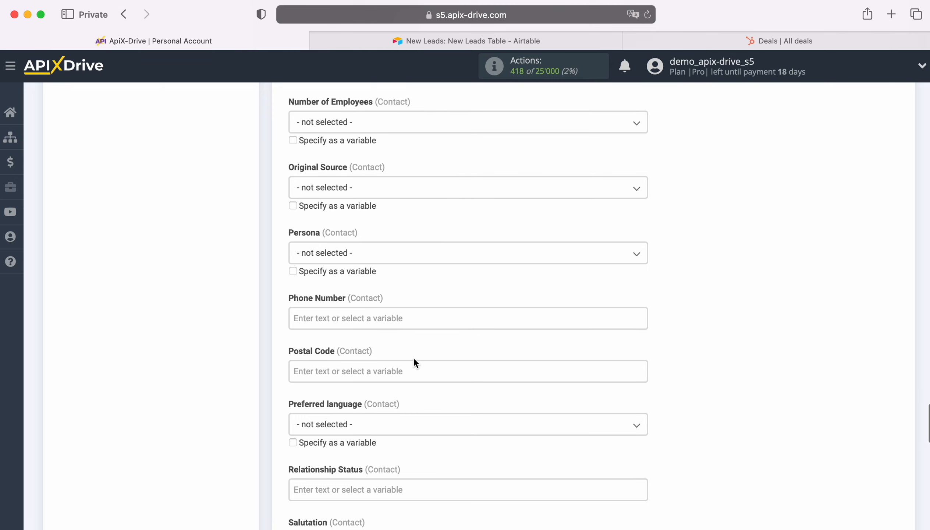
scroll(414, 363, "down", 1)
left_click(360, 288)
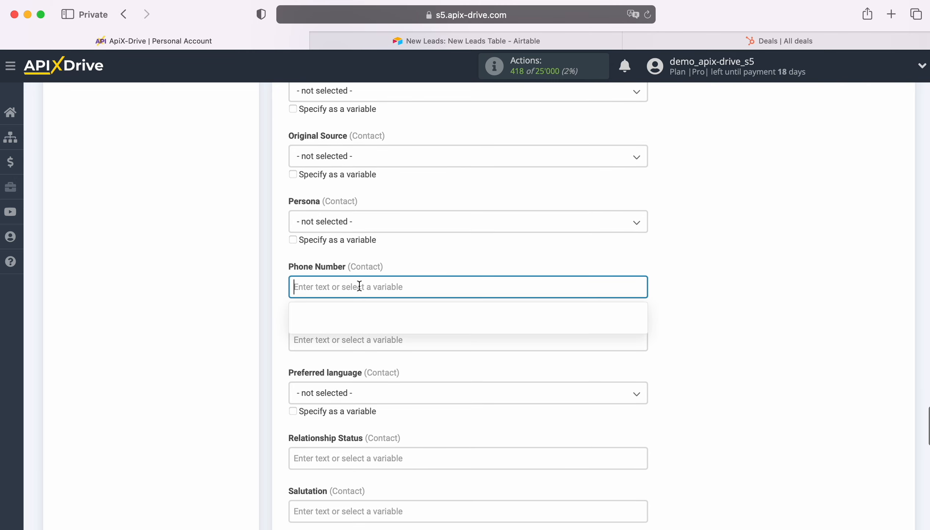
scroll(376, 296, "down", 4)
scroll(499, 330, "down", 5)
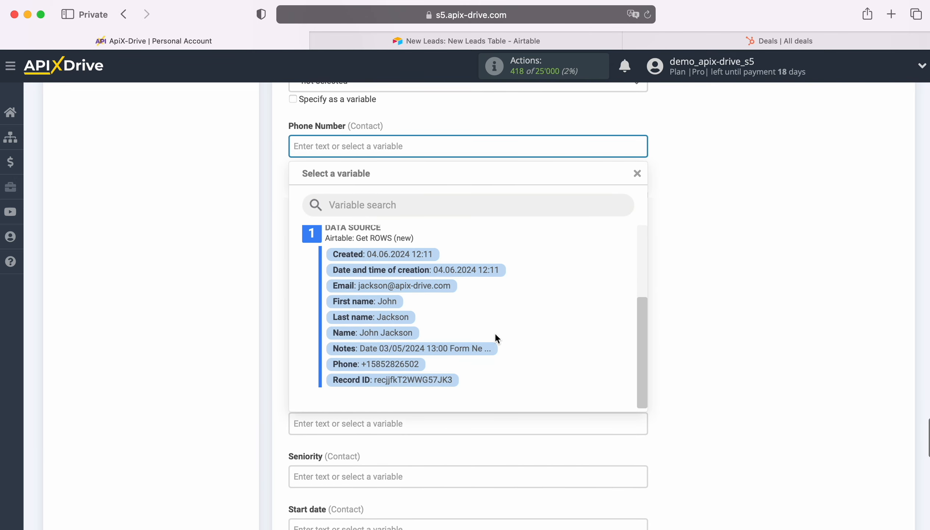
left_click(407, 367)
Set the contact's Status field to Active.
scroll(449, 342, "down", 10)
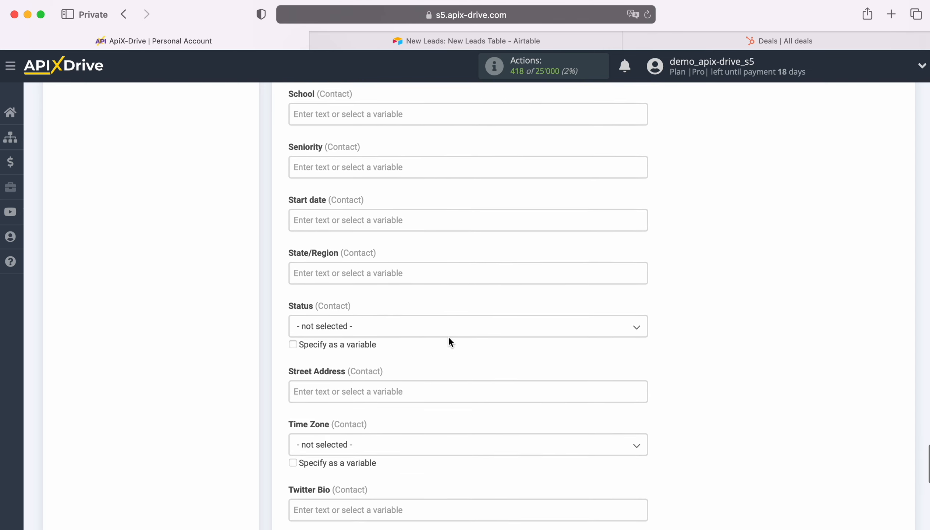
scroll(449, 338, "down", 1)
left_click(369, 295)
left_click(320, 358)
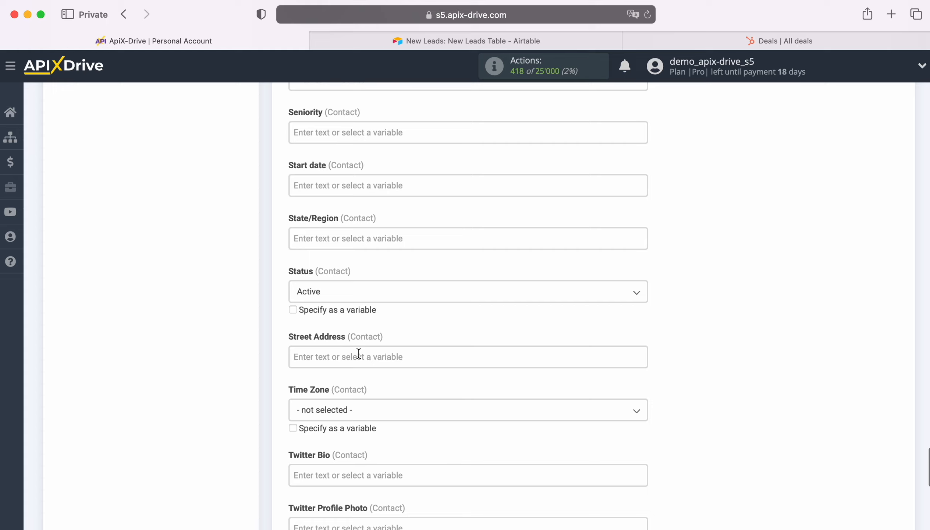
Map the contact's Work email field to the Airtable Email variable.
scroll(452, 347, "down", 5)
scroll(452, 349, "down", 6)
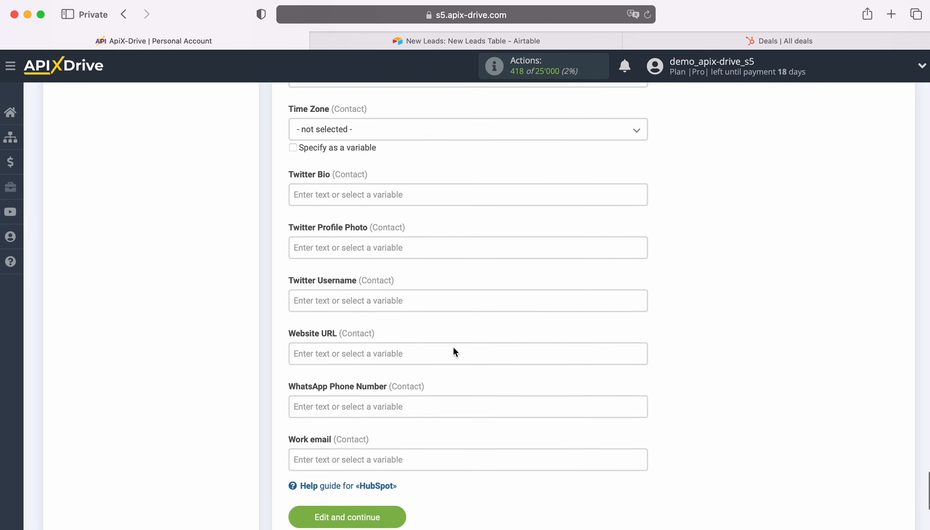
left_click(393, 396)
scroll(492, 381, "down", 5)
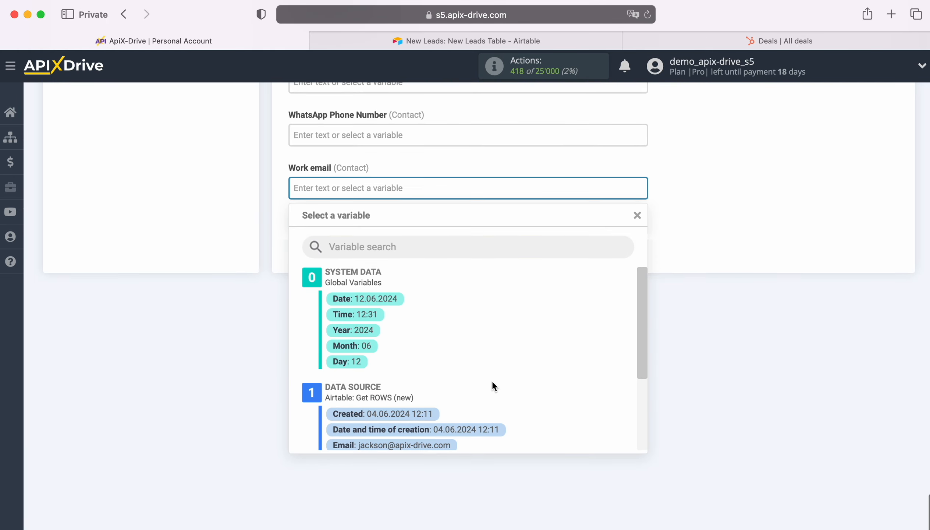
scroll(483, 379, "down", 3)
left_click(411, 369)
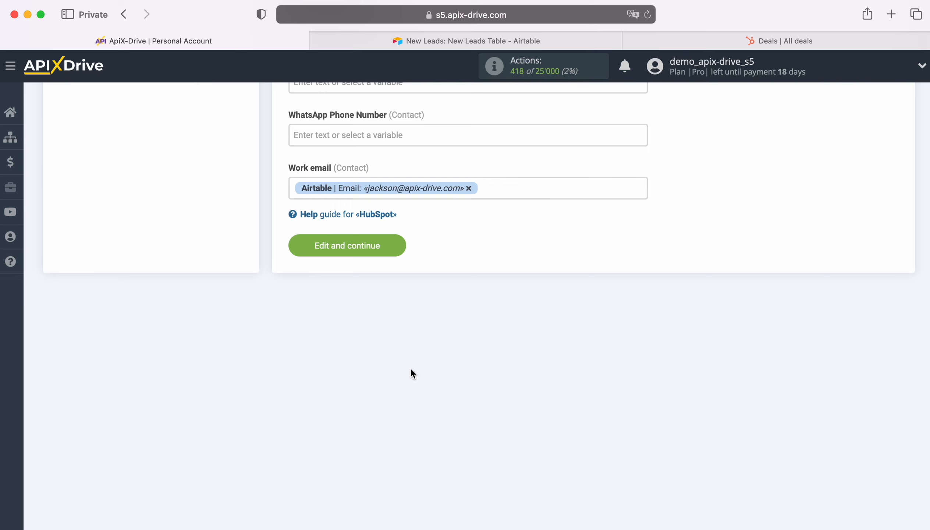
Save the data destination field settings and send the test data to HubSpot.
left_click(398, 241)
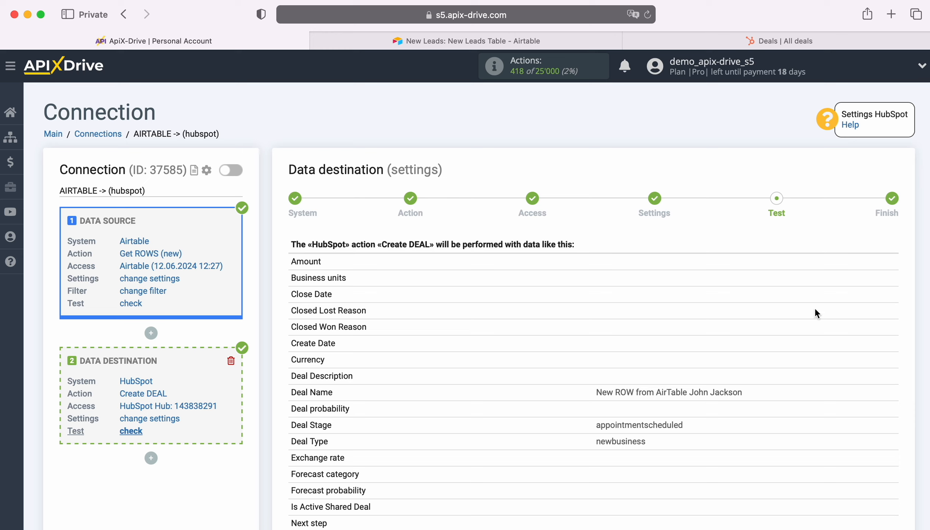
scroll(844, 312, "down", 10)
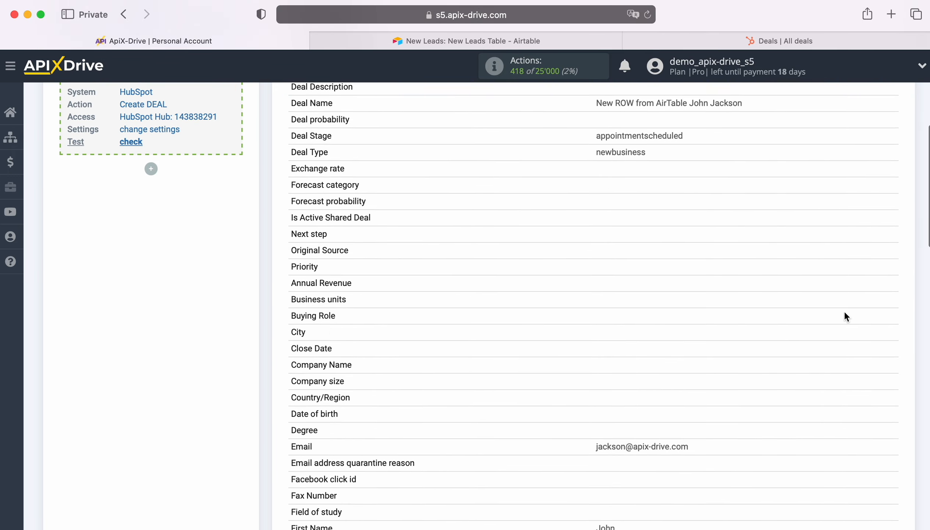
scroll(845, 316, "down", 11)
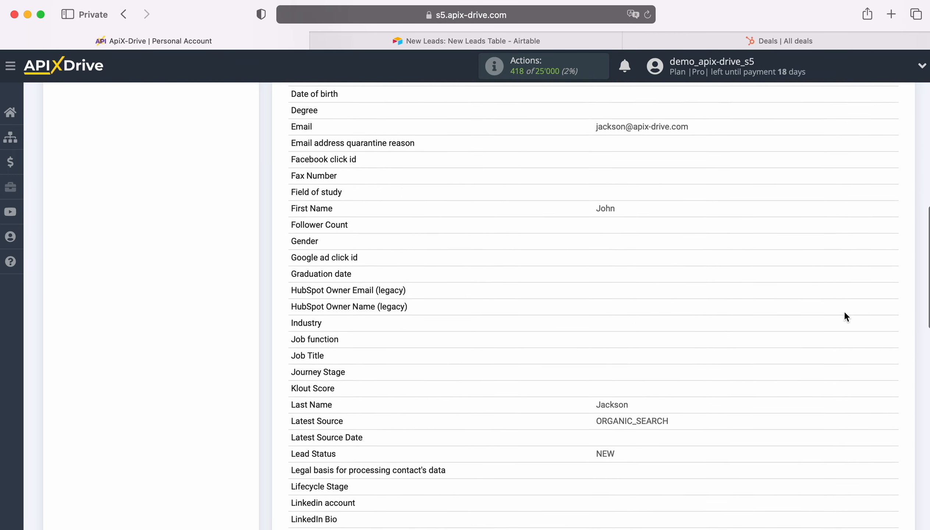
scroll(844, 312, "down", 10)
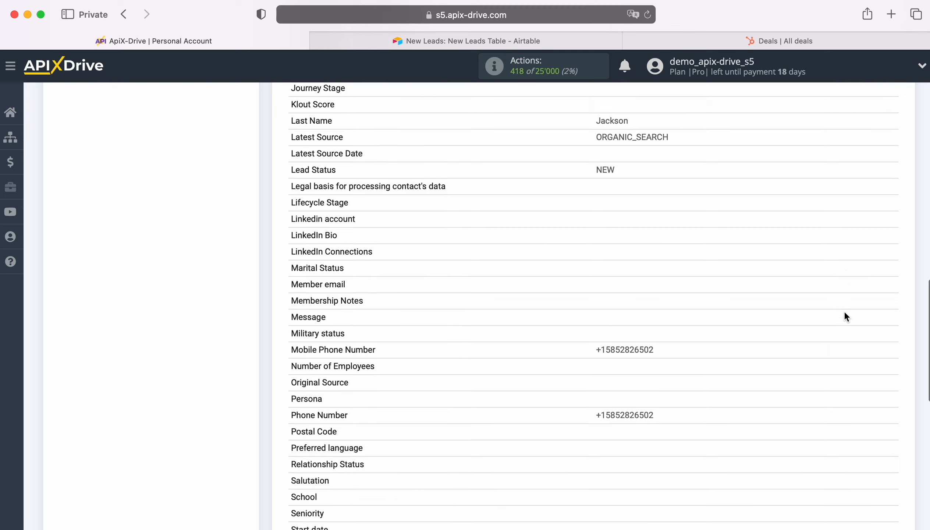
scroll(844, 310, "down", 10)
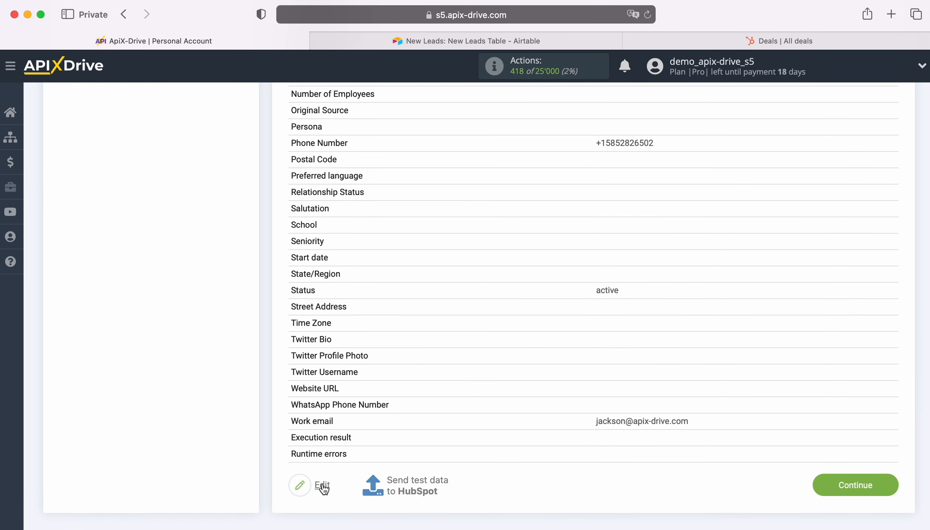
left_click(418, 478)
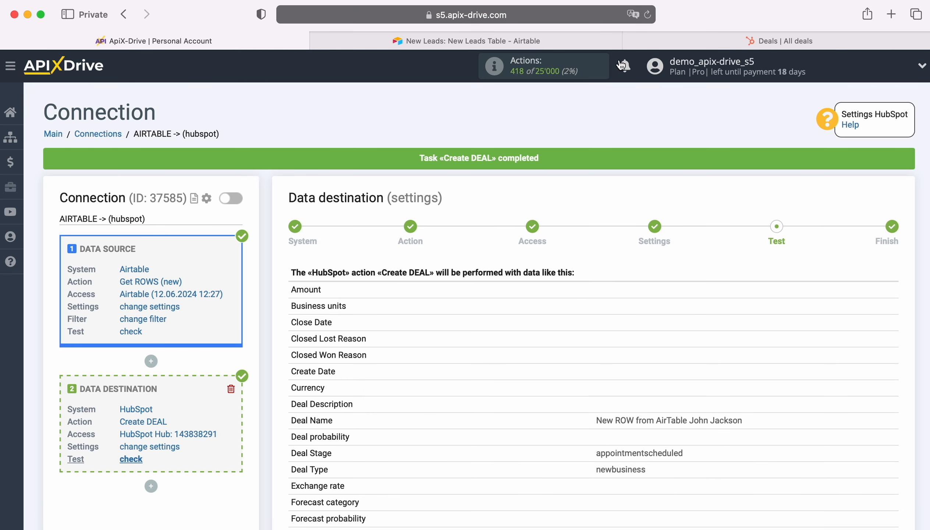
Switch to HubSpot, refresh the deals list and open the test deal named after the new AirTable row.
left_click(656, 42)
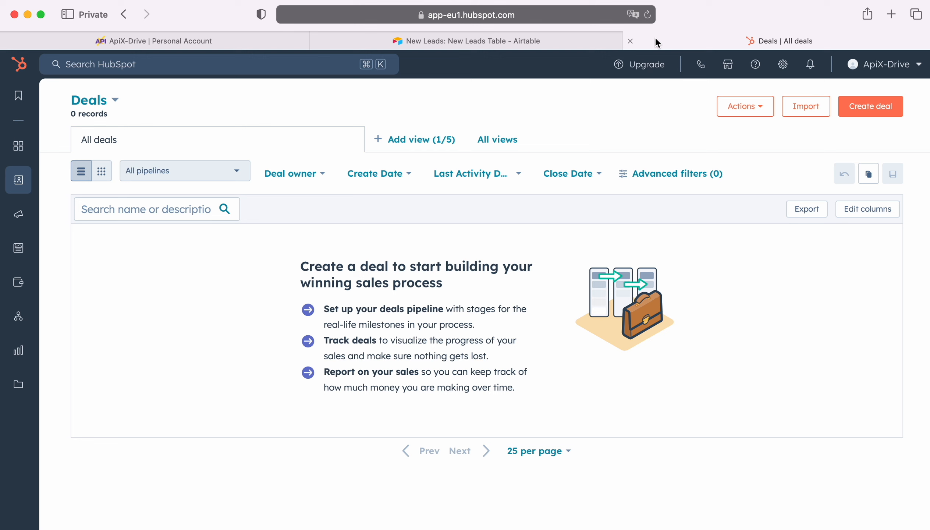
left_click(648, 15)
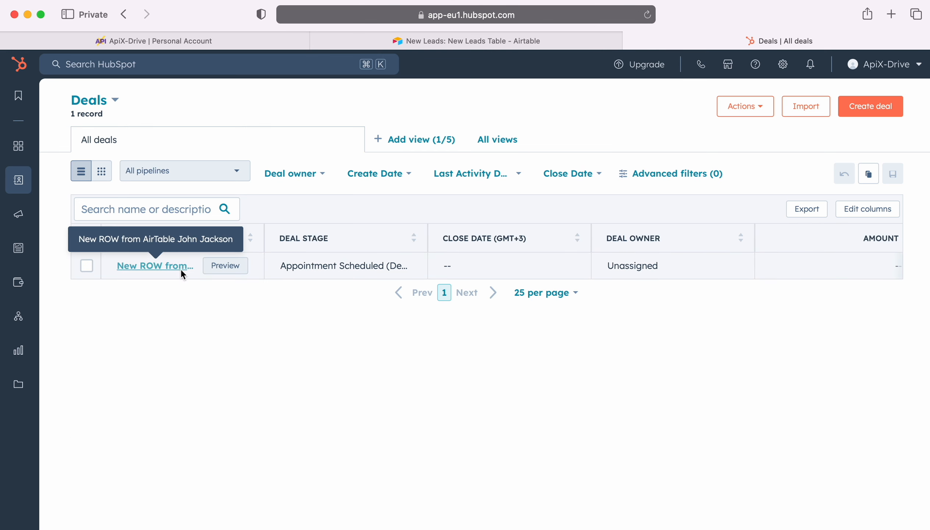
left_click(181, 271)
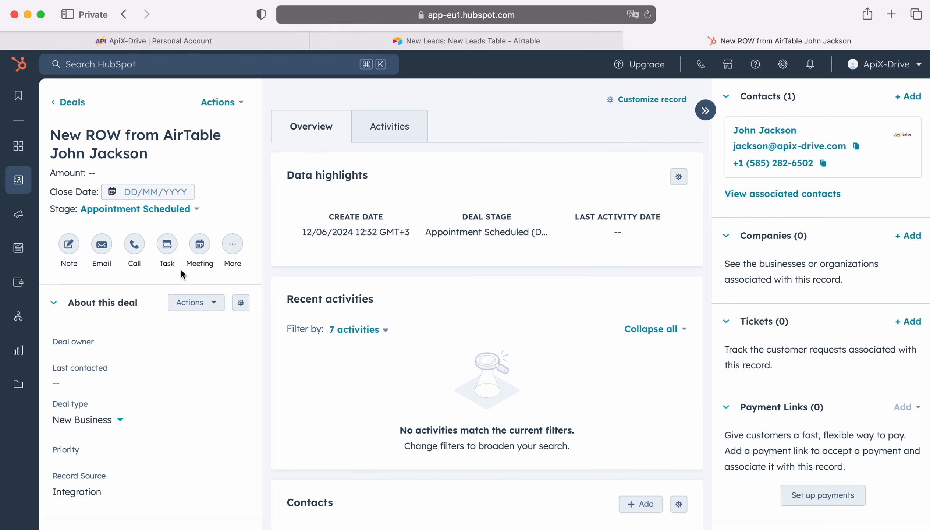
Switch back to ApiX-Drive, finish the HubSpot data destination setup and enable automatic updates for the connection.
left_click(153, 41)
scroll(833, 394, "down", 15)
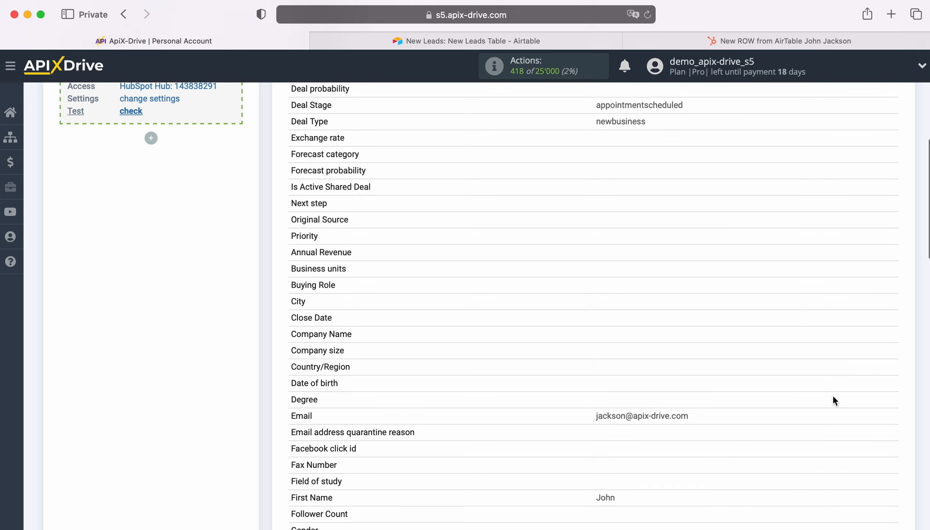
scroll(832, 394, "down", 10)
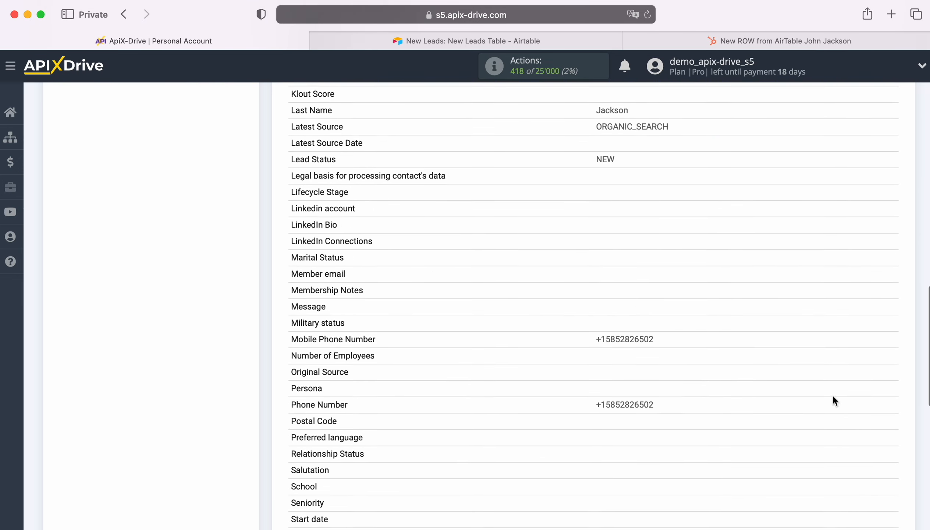
scroll(832, 395, "down", 5)
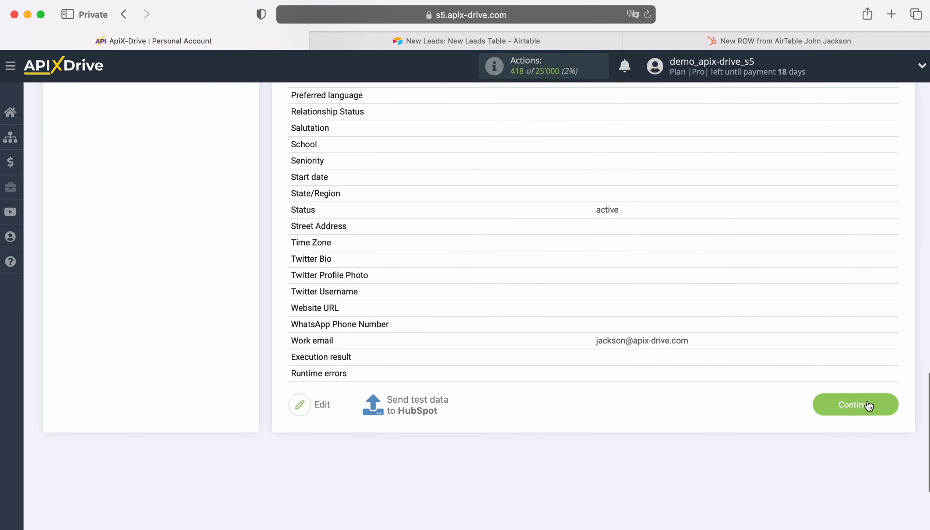
left_click(886, 404)
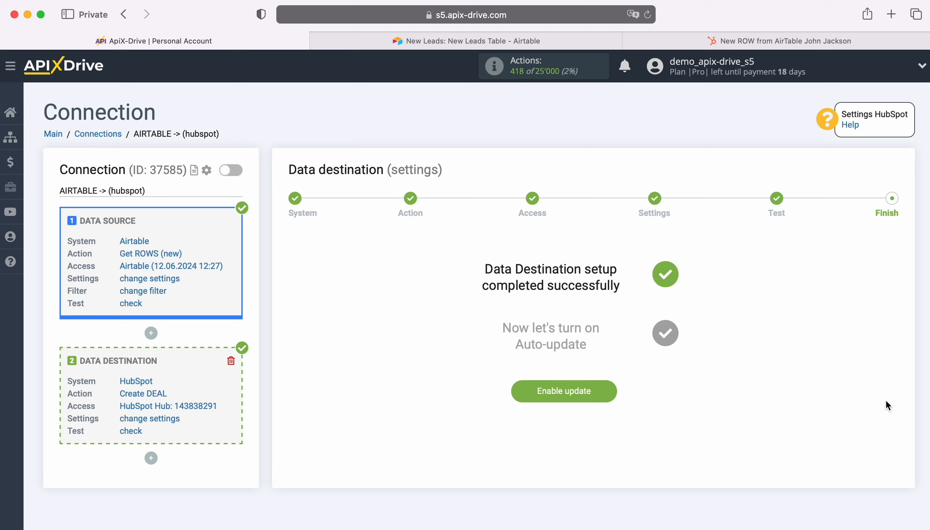
left_click(606, 385)
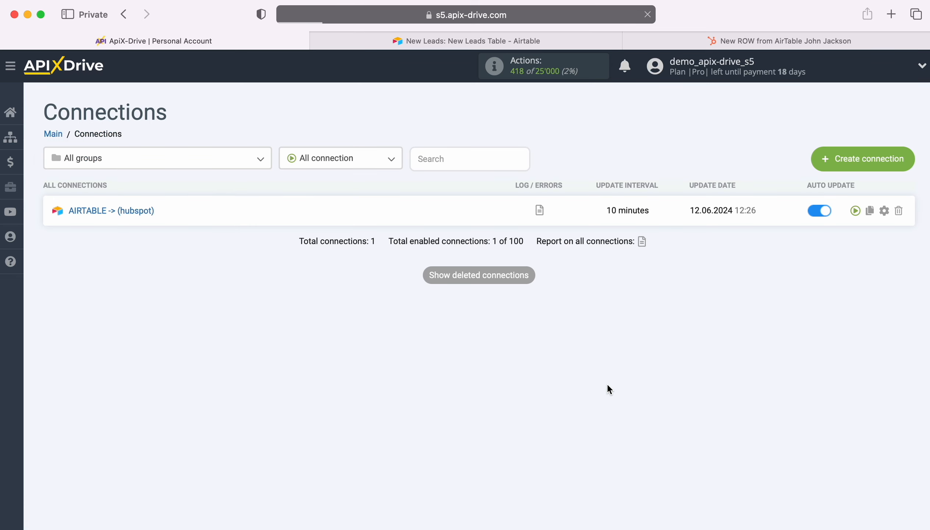
Set the update interval of the AIRTABLE -> (hubspot) connection to 5 minutes and save it.
left_click(884, 211)
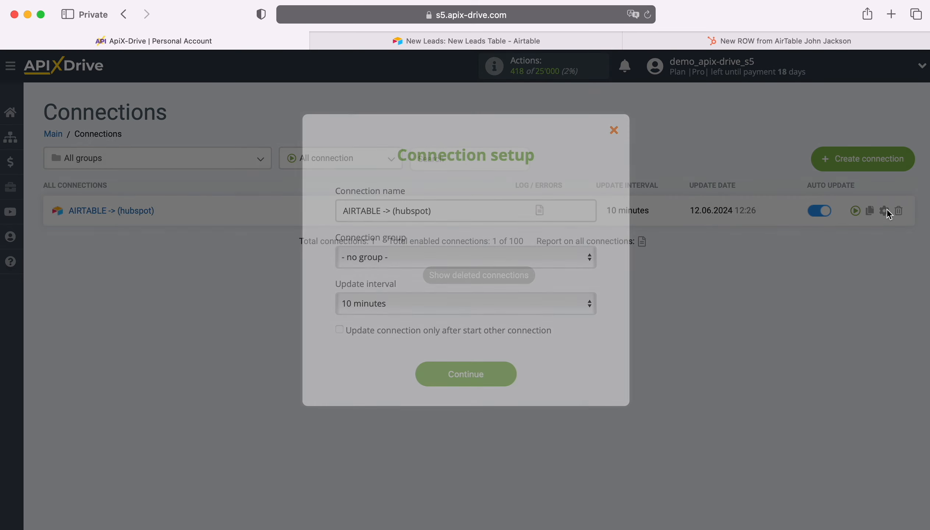
left_click(464, 304)
left_click(448, 284)
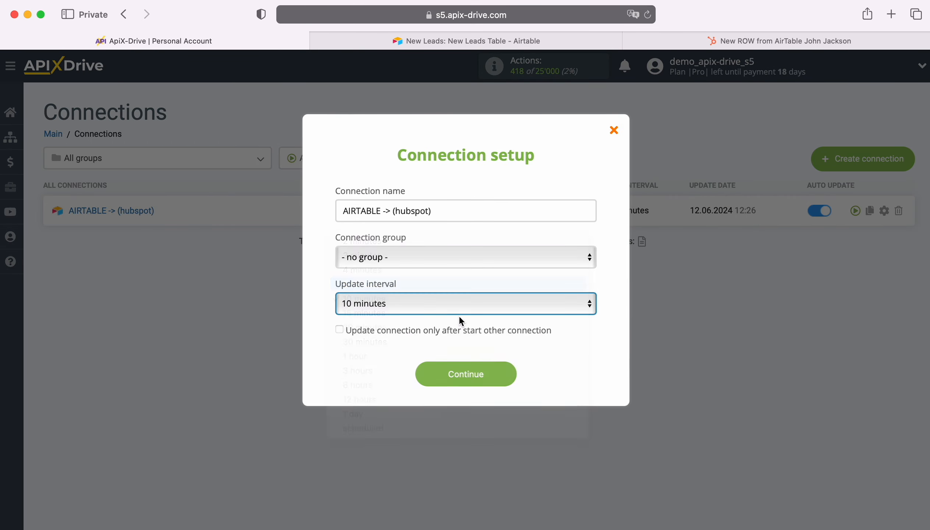
left_click(512, 373)
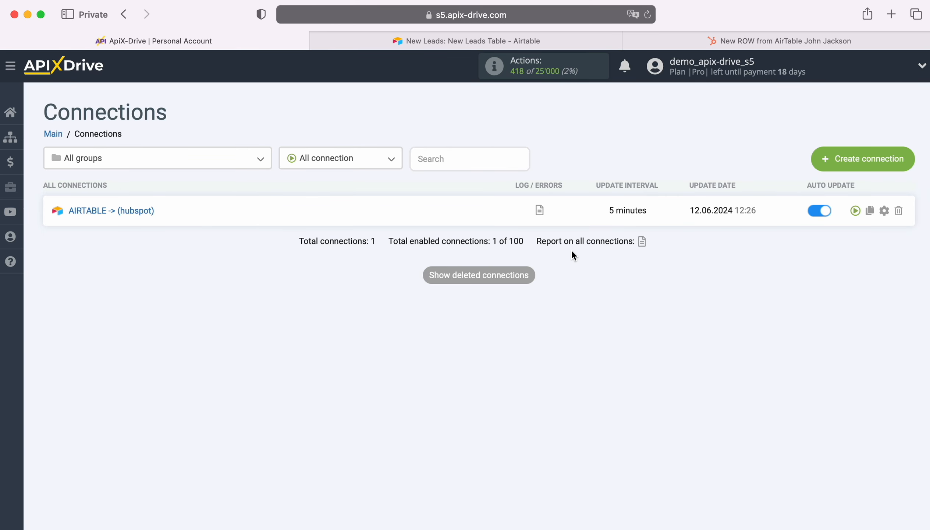